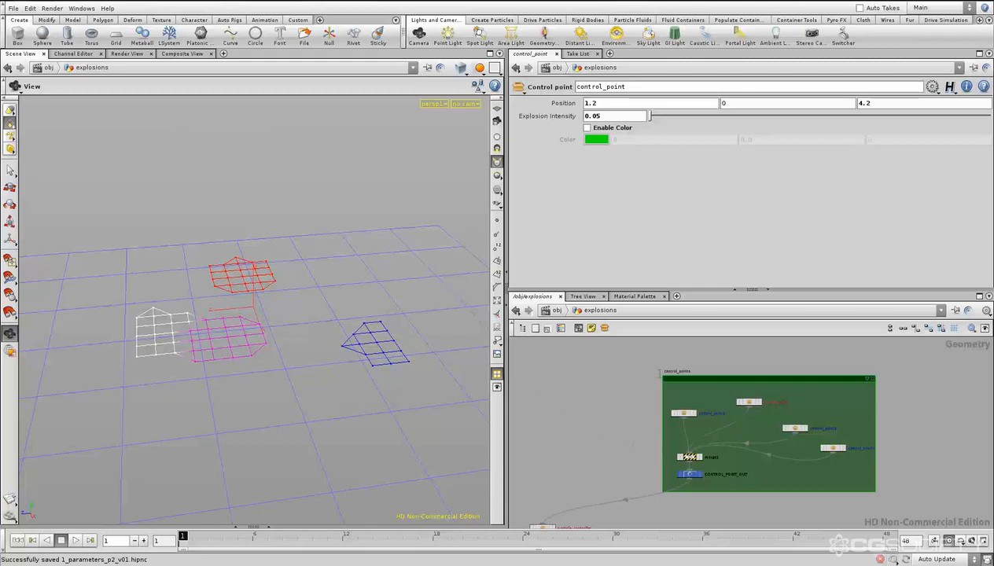
# - Select the control_point1 node and inspect its position parameters
pyautogui.click(683, 412)
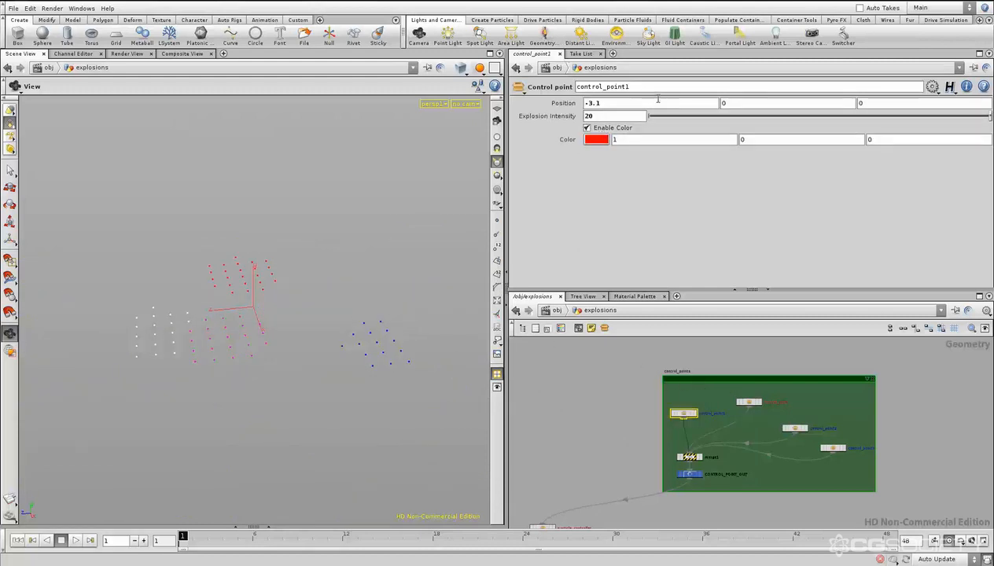
pyautogui.moveTo(629, 100); pyautogui.dragTo(699, 103, button='middle')
pyautogui.moveTo(822, 111); pyautogui.dragTo(634, 103, button='middle')
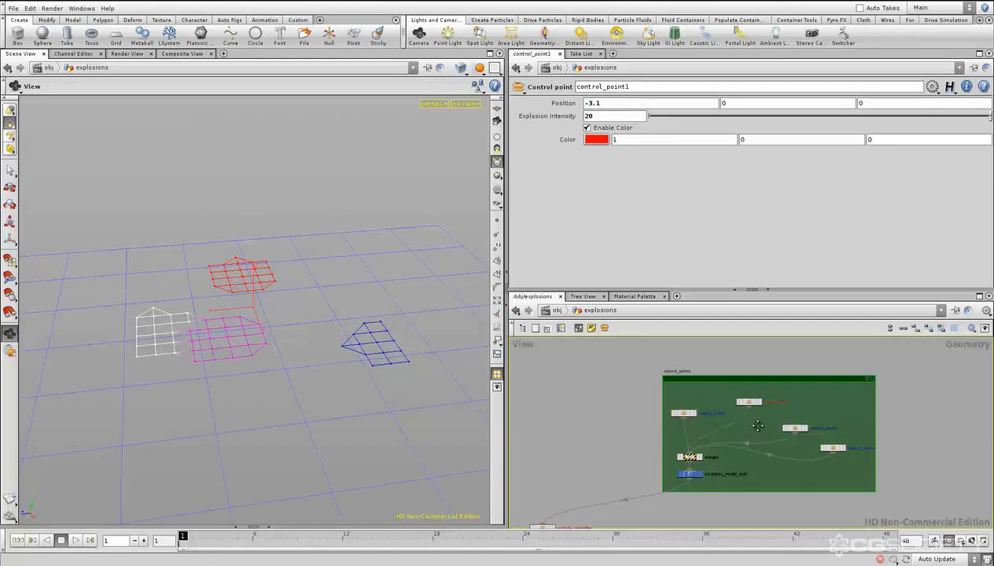
# - In the control point asset's operator type properties, create a Transformer (xform) handle
pyautogui.rightClick(746, 403)
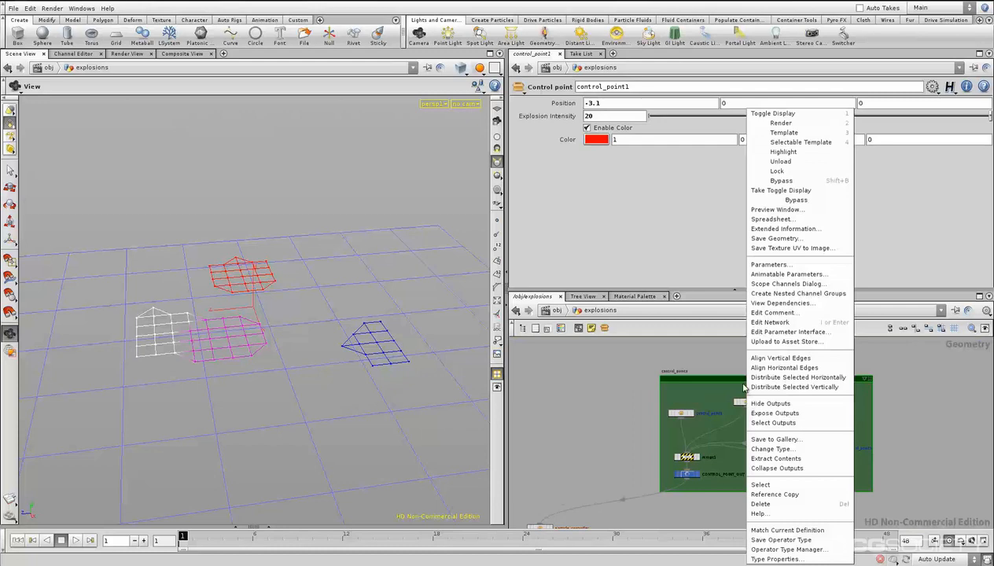
pyautogui.click(775, 557)
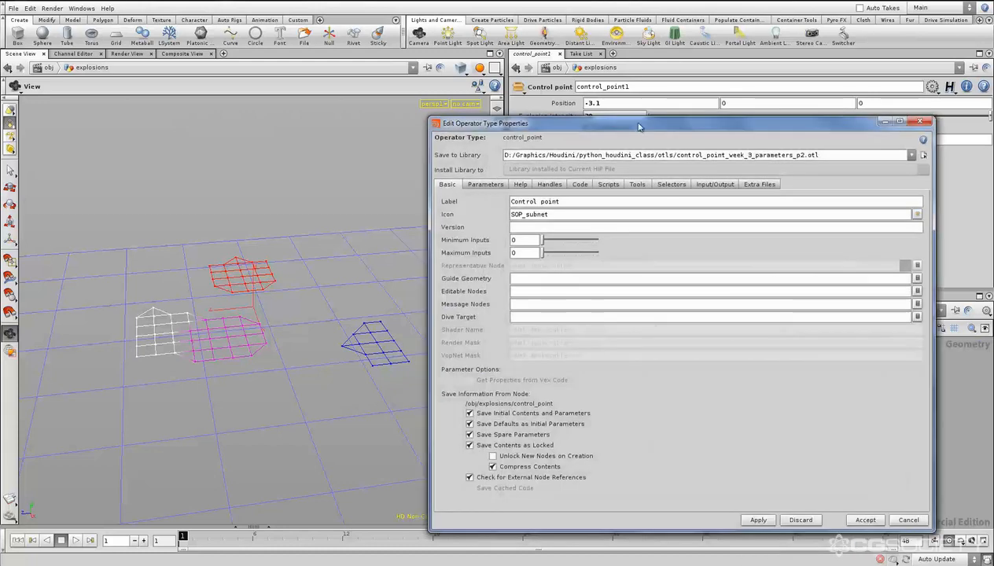
pyautogui.moveTo(698, 124); pyautogui.dragTo(767, 61)
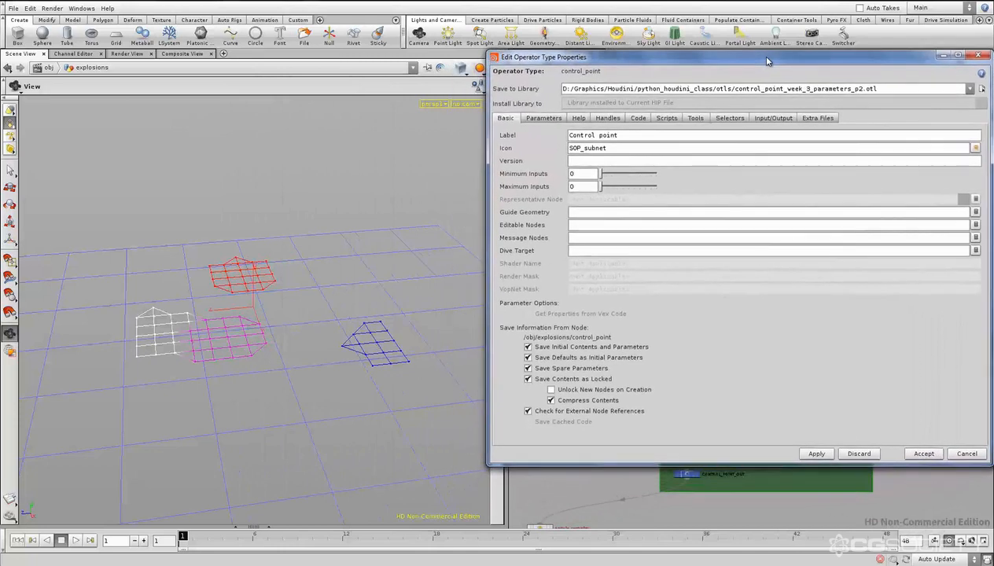
pyautogui.click(607, 118)
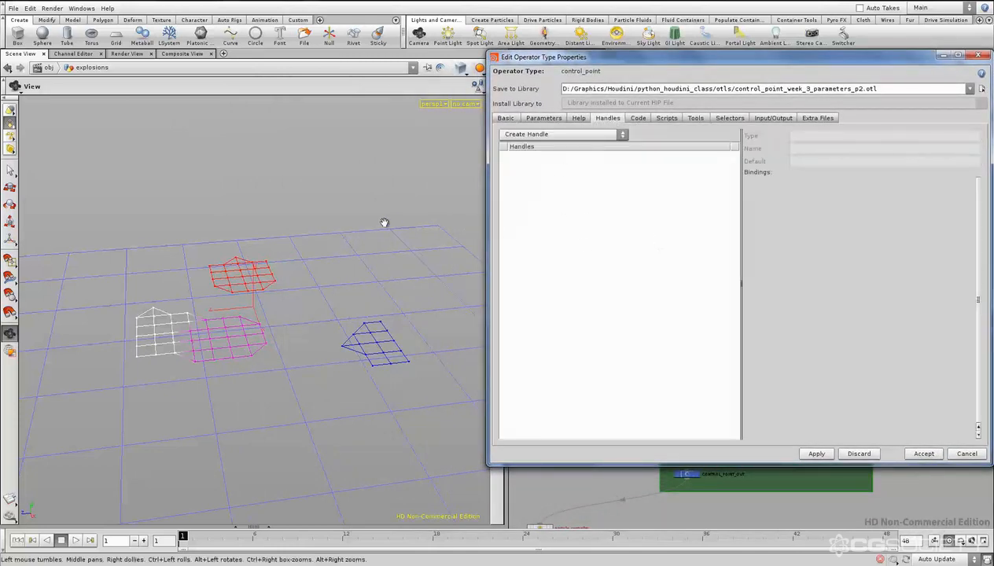
pyautogui.click(559, 135)
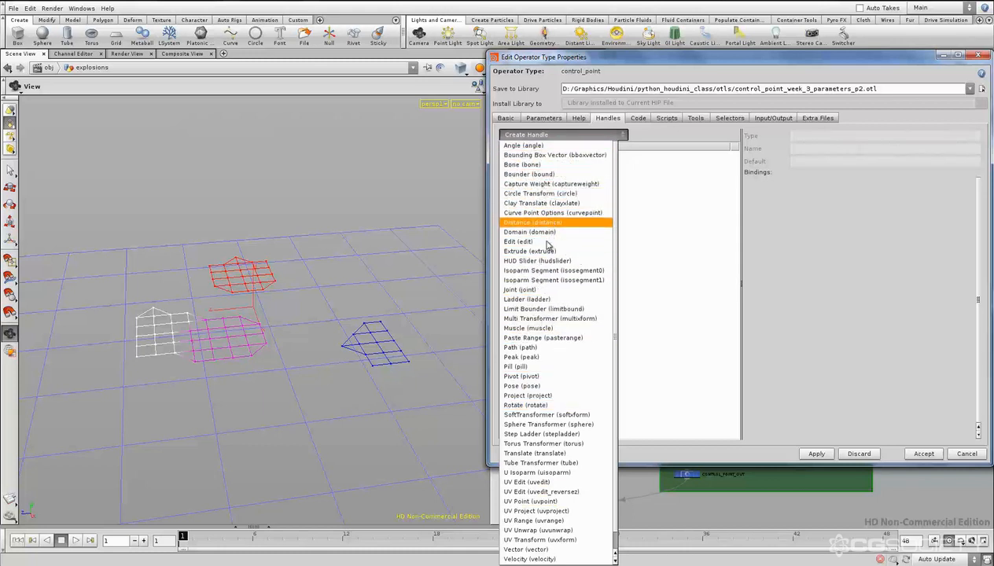
pyautogui.scroll(-1, 568, 388)
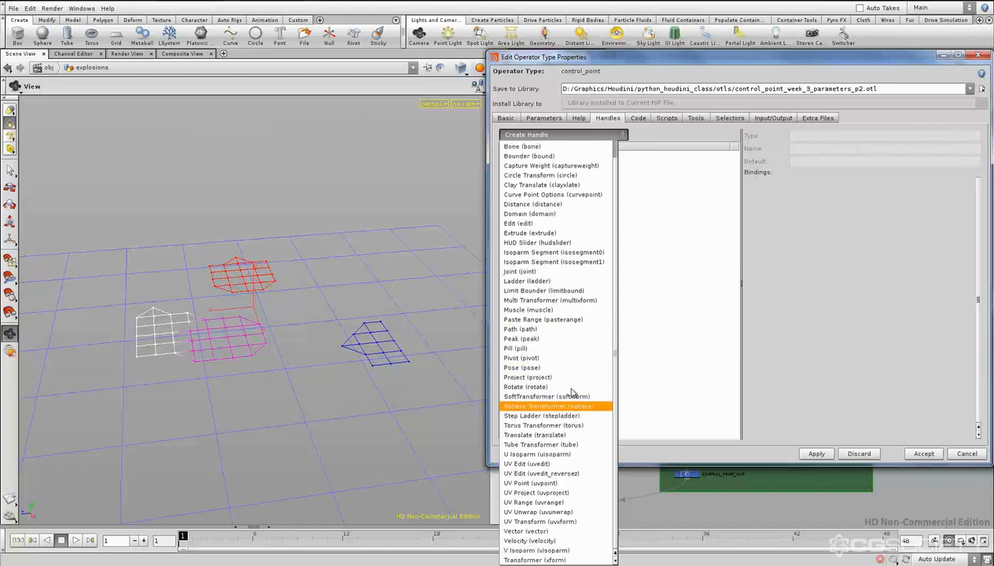
pyautogui.click(565, 560)
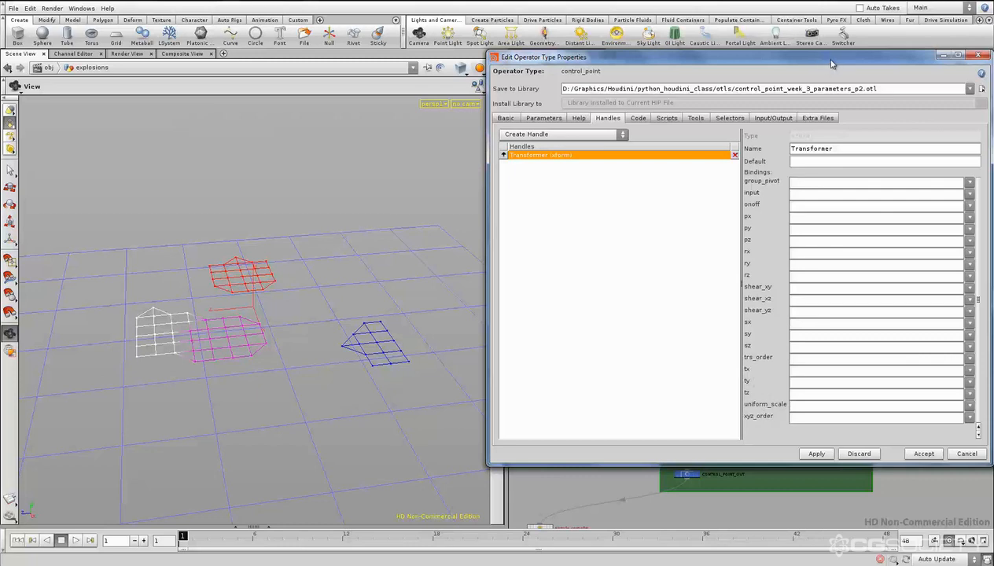
# - Bind the Transformer handle's tx, ty and tz to positionx, positiony and positionz, and accept the asset changes
pyautogui.moveTo(832, 64); pyautogui.dragTo(367, 71)
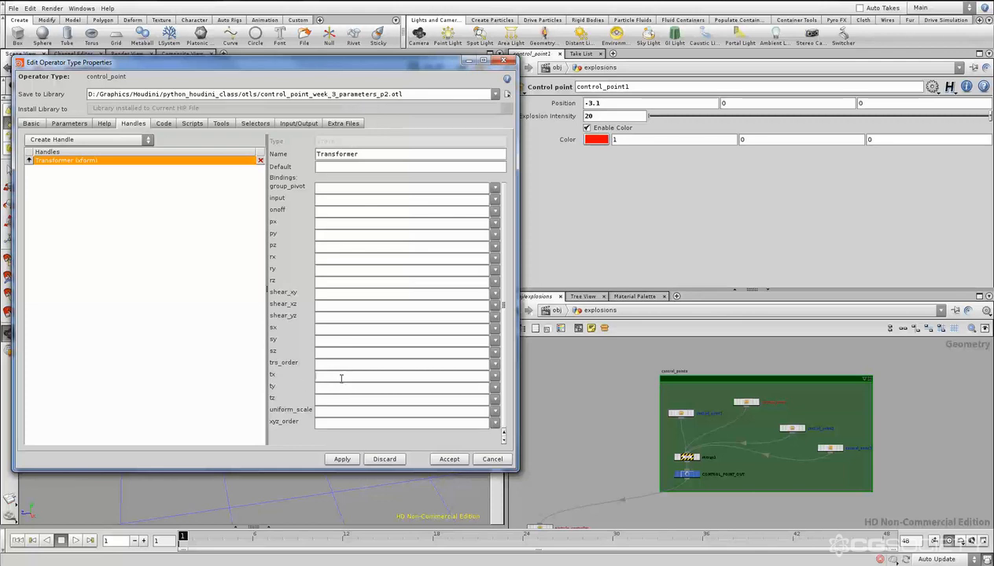
pyautogui.click(329, 376)
pyautogui.write('x')
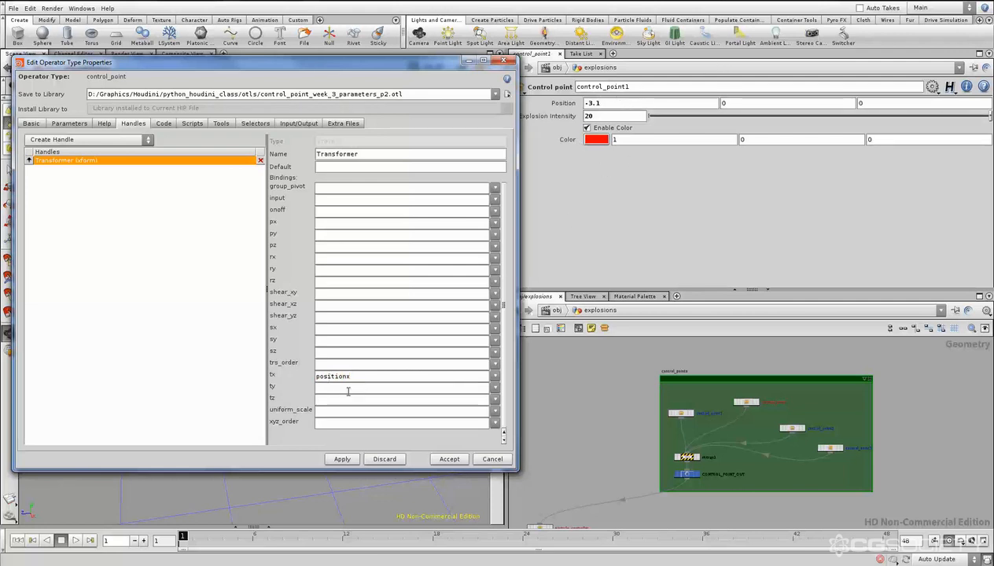
pyautogui.write('positiony')
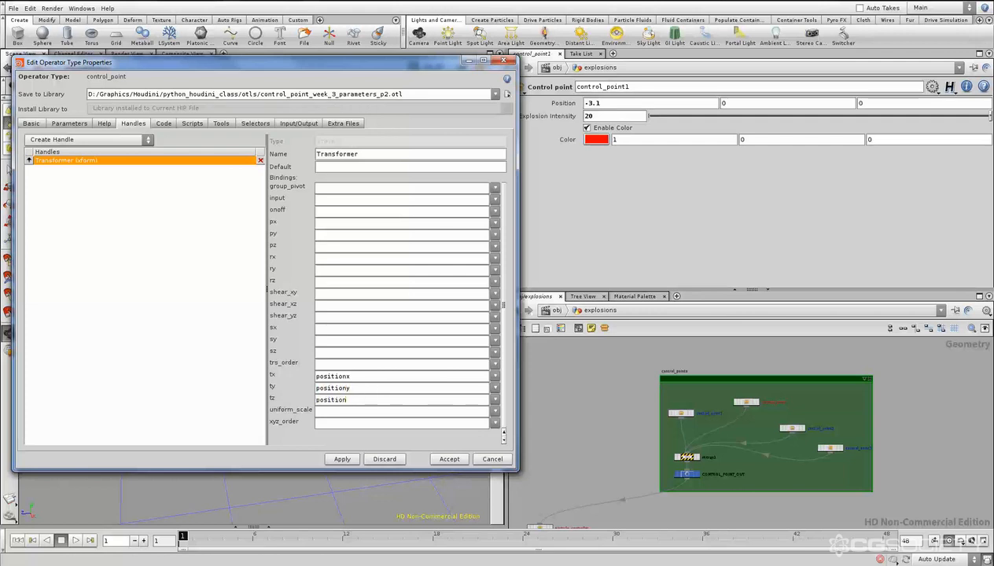
pyautogui.moveTo(304, 63); pyautogui.dragTo(636, 88)
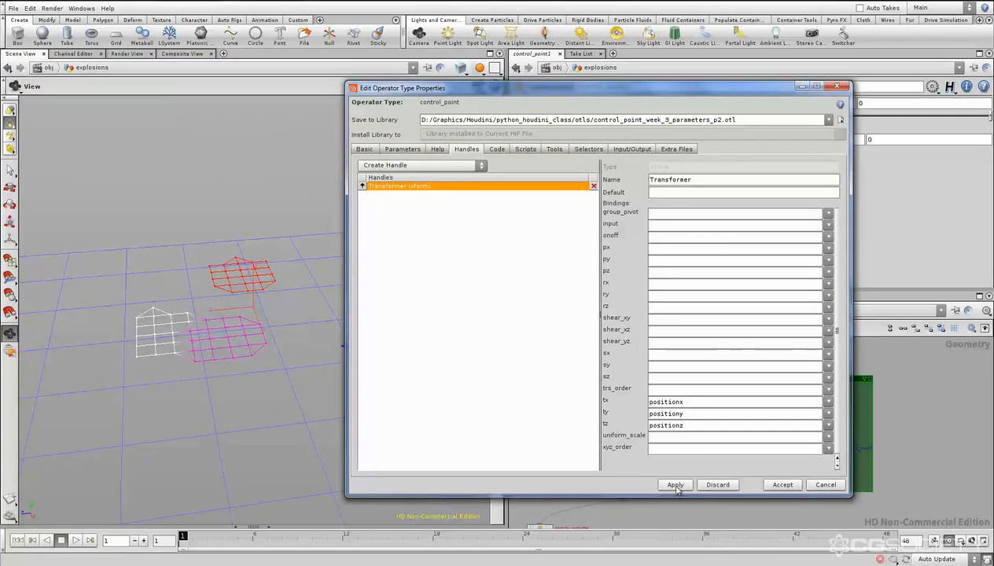
pyautogui.click(774, 484)
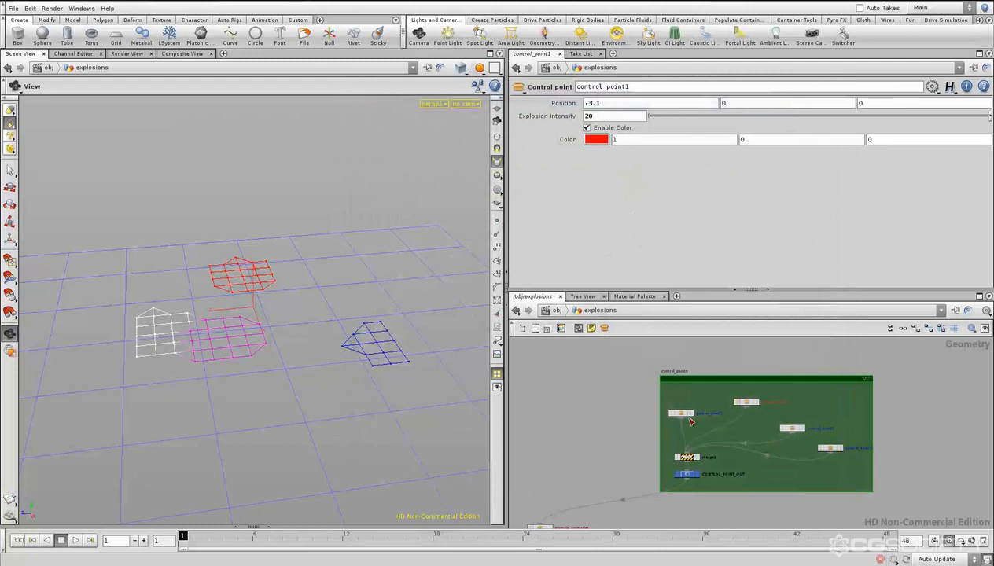
# - Show the control_point1 node's handle in the scene and move the point to about X -2.42, Z -2.09
pyautogui.click(686, 414)
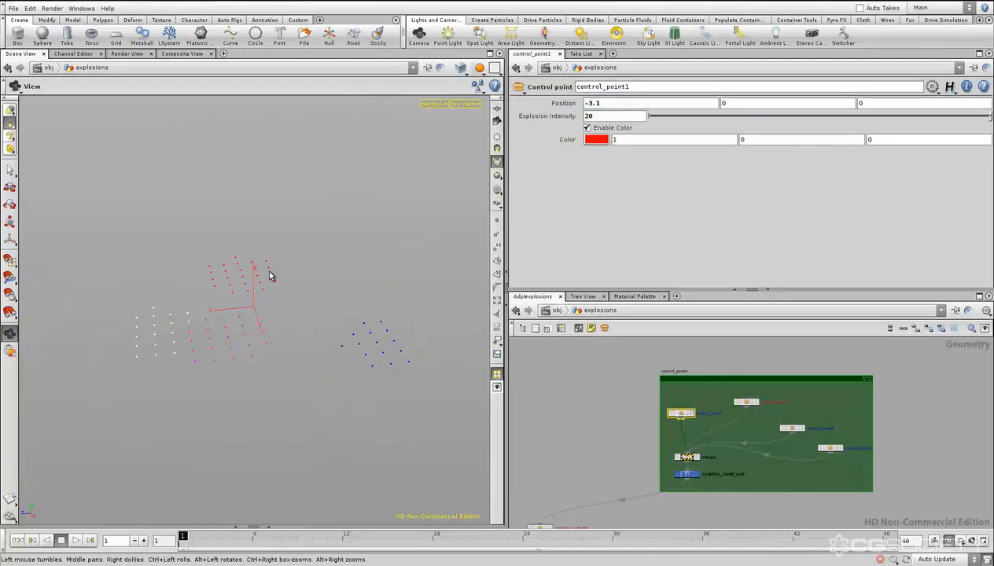
pyautogui.press('Return')
pyautogui.press('Escape')
pyautogui.moveTo(258, 300); pyautogui.dragTo(288, 304)
pyautogui.press('Return')
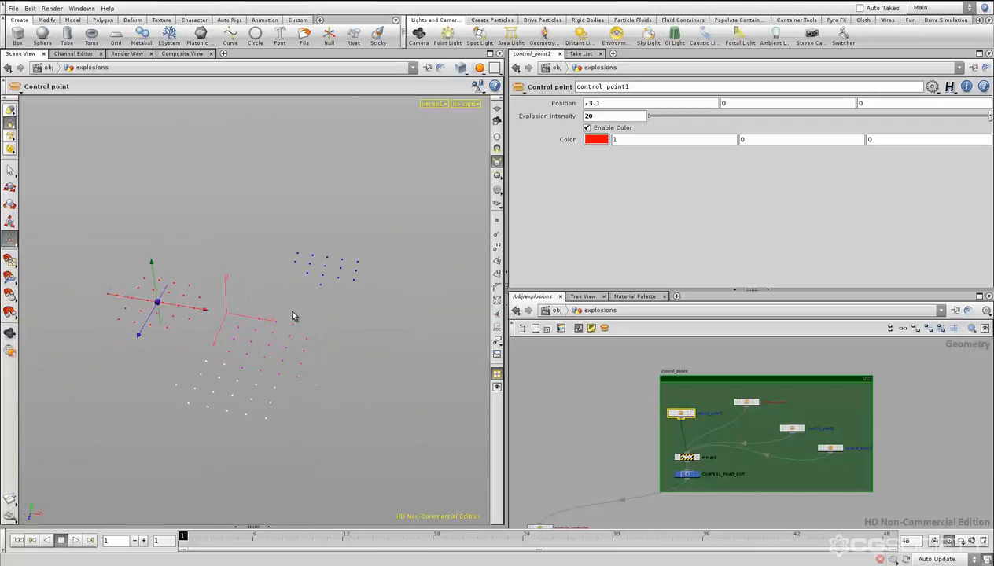
pyautogui.moveTo(199, 313)
pyautogui.mouseDown()
pyautogui.moveTo(428, 361)
pyautogui.moveTo(230, 313)
pyautogui.moveTo(241, 307)
pyautogui.moveTo(168, 324)
pyautogui.moveTo(202, 295)
pyautogui.moveTo(189, 313)
pyautogui.mouseUp()
pyautogui.keyDown('alt'); pyautogui.moveTo(294, 354); pyautogui.dragTo(230, 324); pyautogui.keyUp('alt')
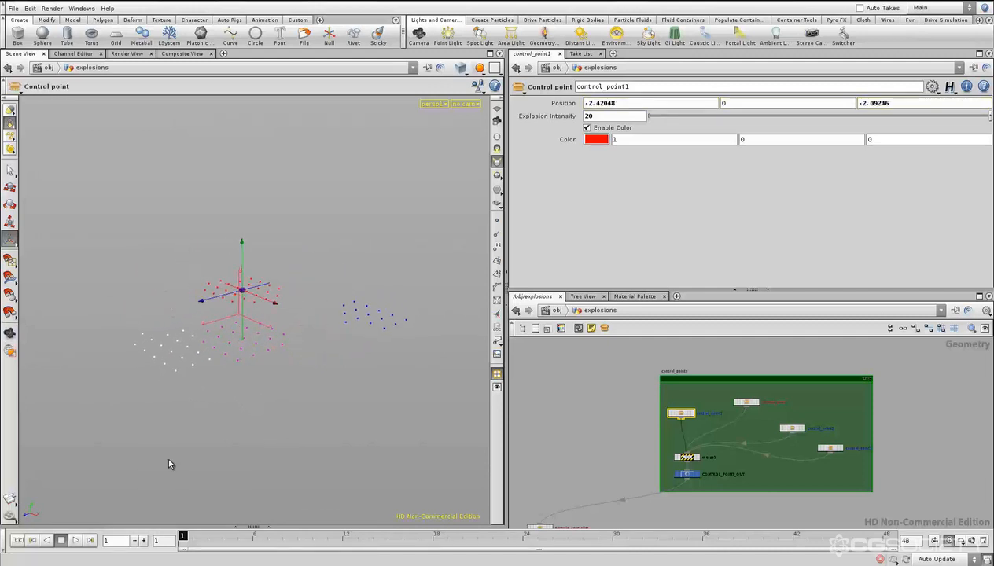
# - Play the explosion simulation with the moved control point, stop it and return to the first frame
pyautogui.click(75, 541)
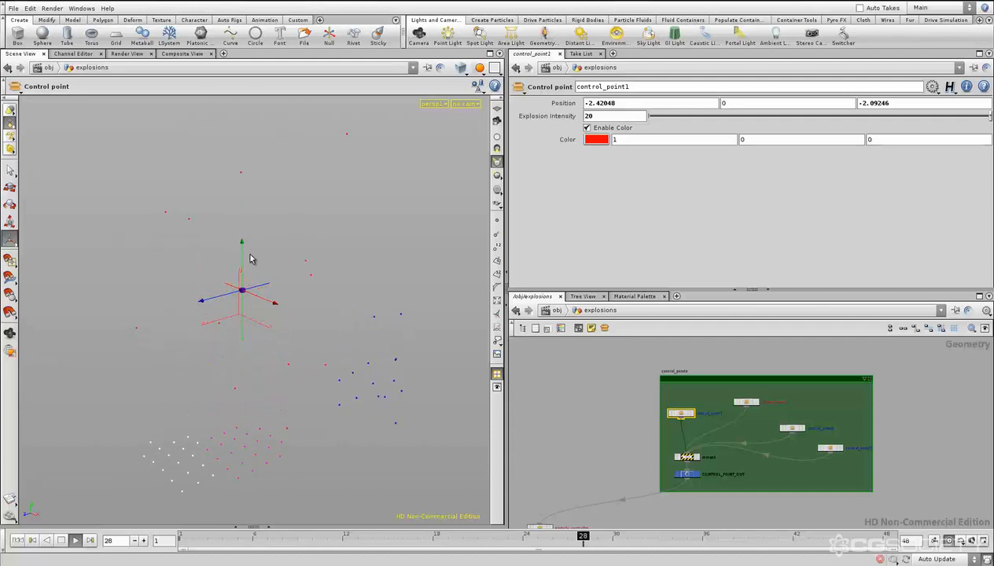
pyautogui.click(61, 541)
pyautogui.click(17, 540)
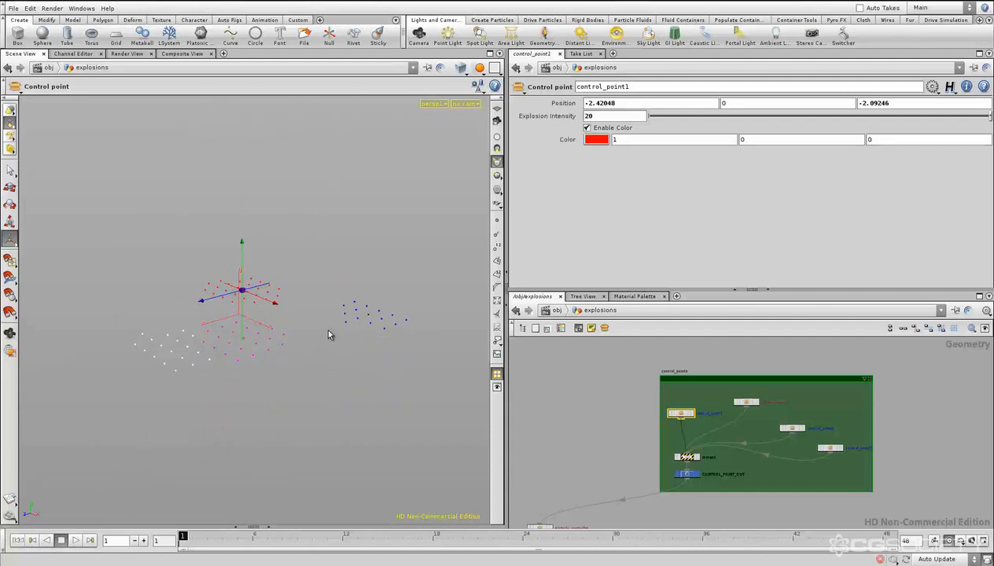
# - Reactivate the handle and move control_point1 in the scene to about X -2.77, Z -3.47
pyautogui.press('Escape')
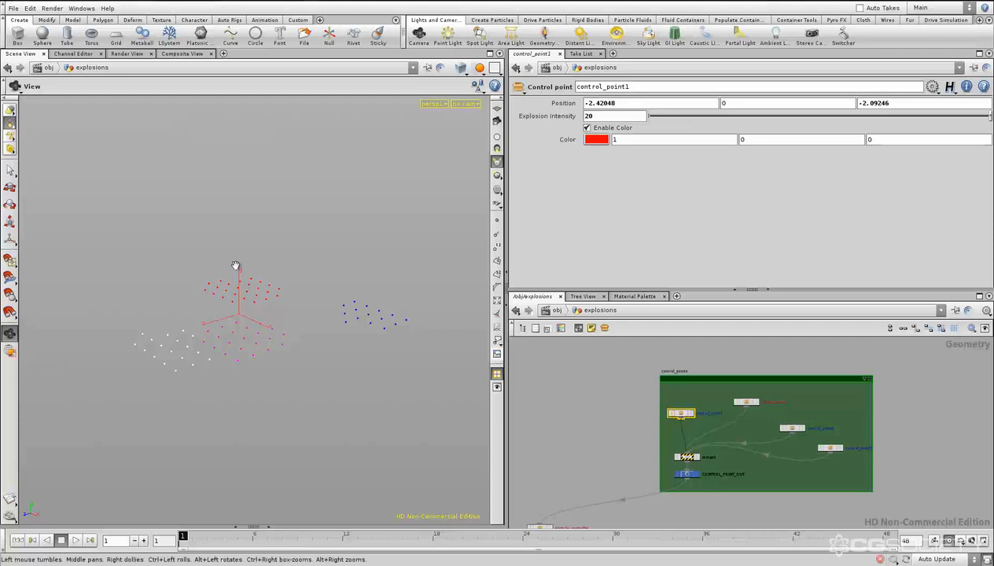
pyautogui.press('Return')
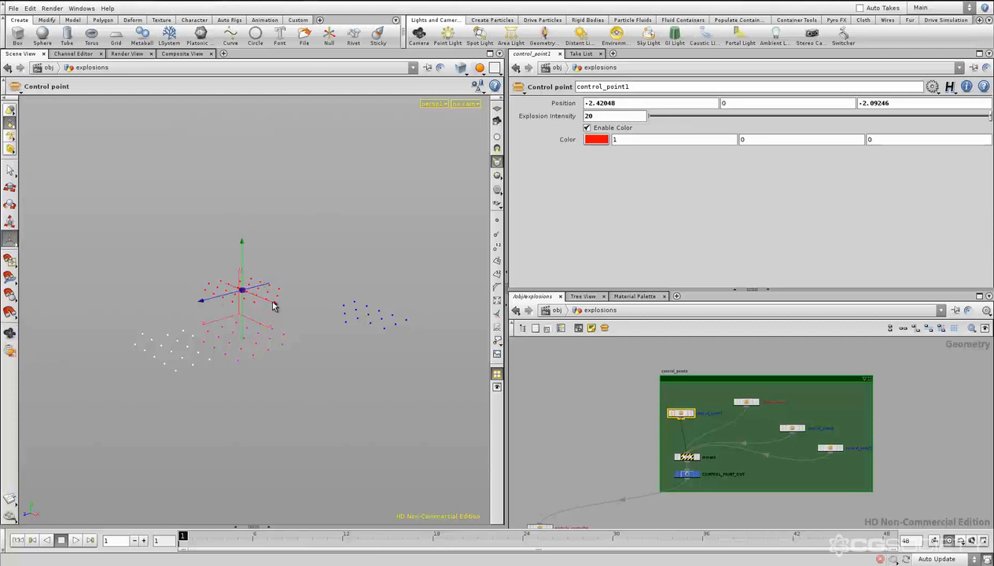
pyautogui.moveTo(274, 306); pyautogui.dragTo(337, 311)
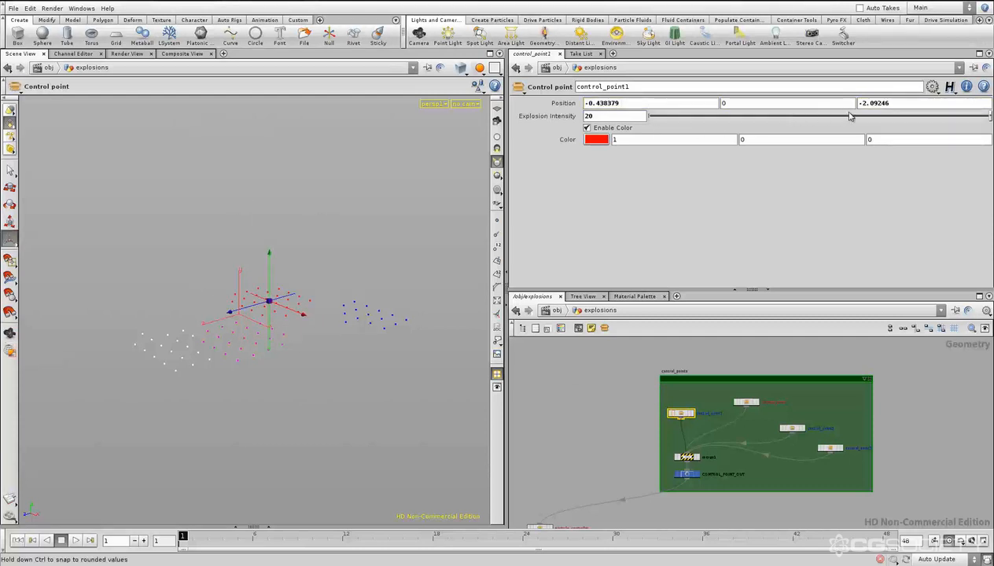
pyautogui.moveTo(303, 315); pyautogui.dragTo(190, 303)
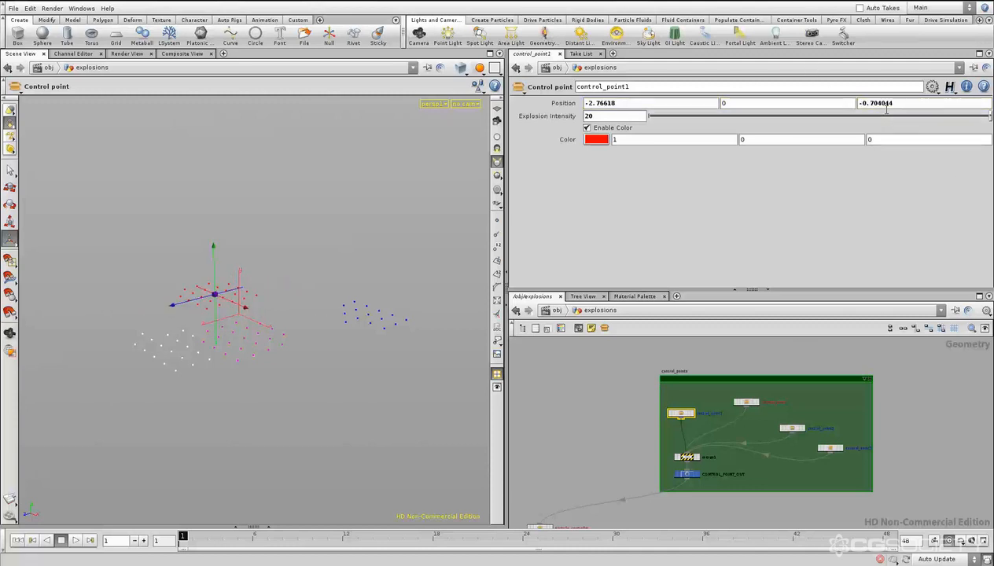
pyautogui.moveTo(886, 110)
pyautogui.mouseDown(button='middle')
pyautogui.moveTo(877, 103)
pyautogui.moveTo(916, 103)
pyautogui.moveTo(878, 104)
pyautogui.mouseUp(button='middle')
pyautogui.click(584, 426)
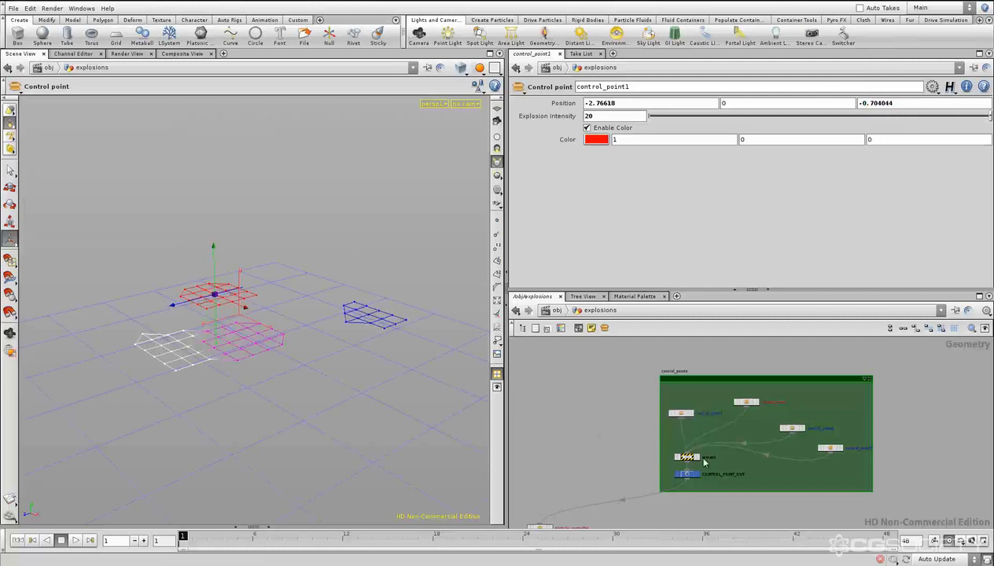
pyautogui.moveTo(604, 399); pyautogui.dragTo(601, 400, button='middle')
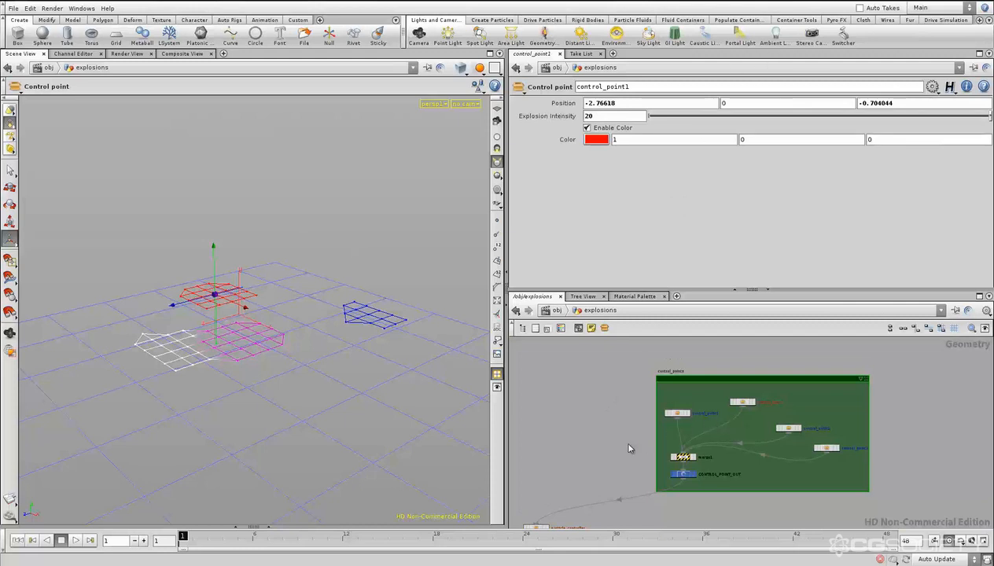
pyautogui.moveTo(176, 305); pyautogui.dragTo(260, 283)
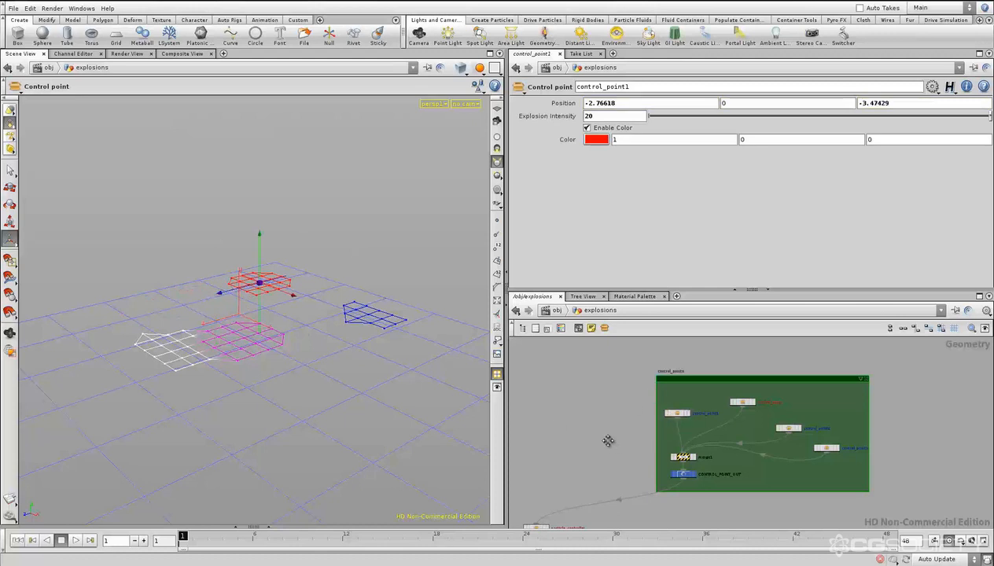
pyautogui.moveTo(608, 440); pyautogui.dragTo(659, 403, button='middle')
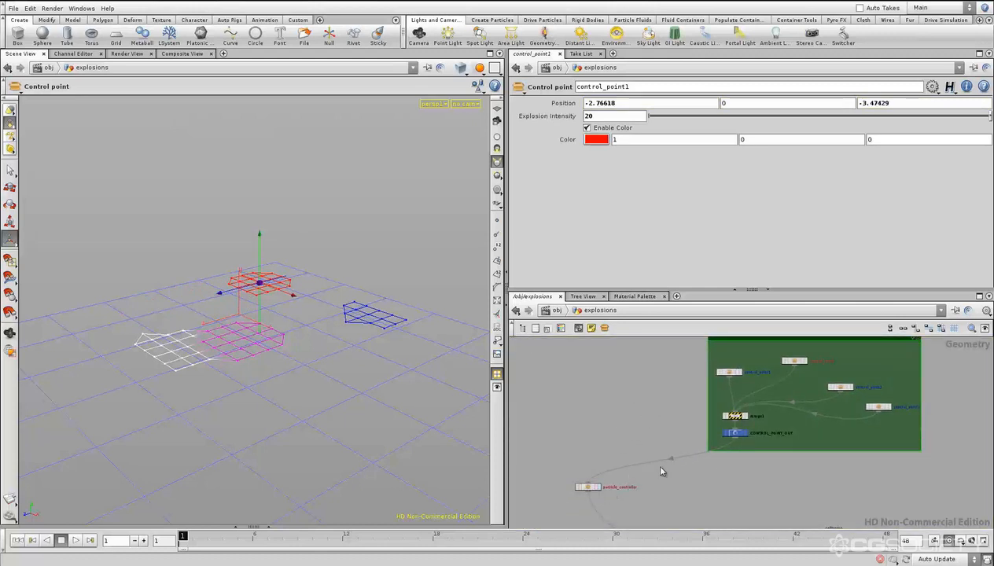
pyautogui.moveTo(705, 495); pyautogui.dragTo(657, 413, button='middle')
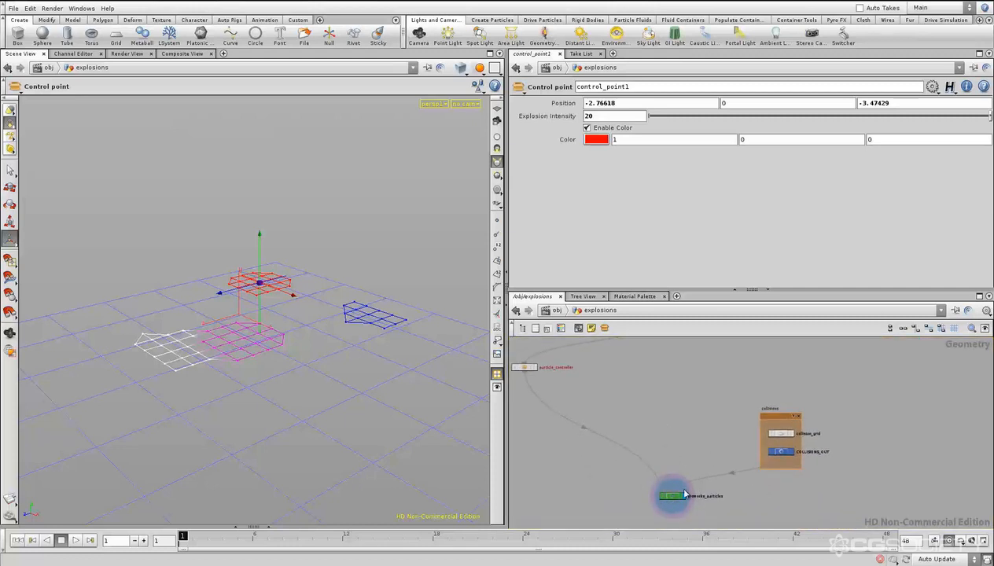
pyautogui.moveTo(669, 447); pyautogui.dragTo(672, 516, button='middle')
pyautogui.moveTo(700, 444); pyautogui.dragTo(701, 496, button='middle')
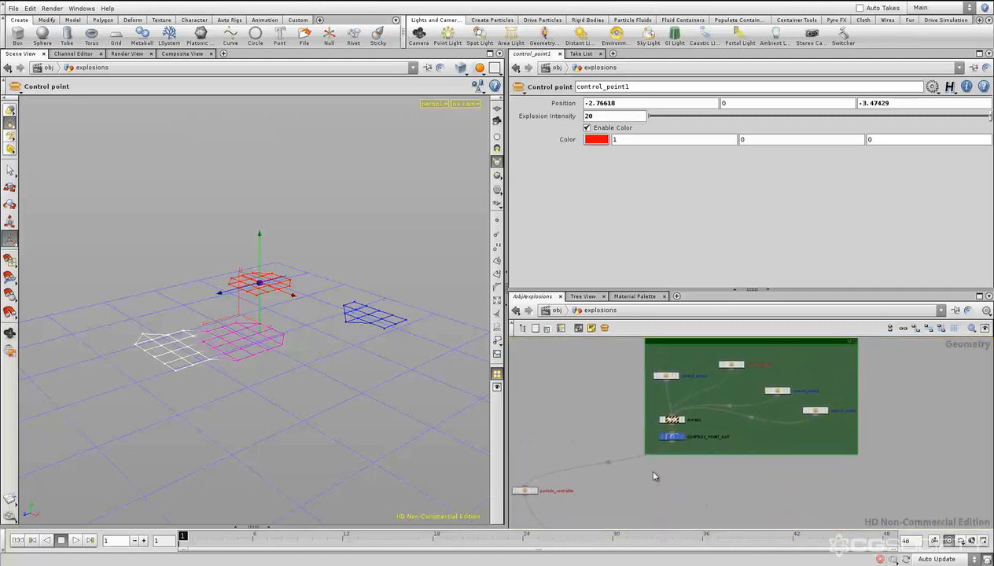
pyautogui.moveTo(653, 474); pyautogui.dragTo(626, 479, button='middle')
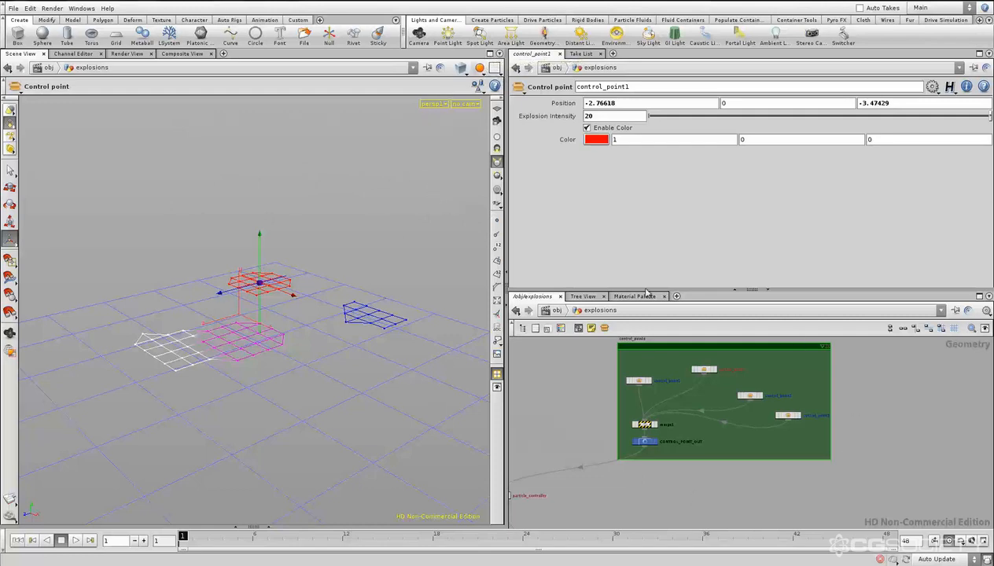
# - Maximize the scene view and reposition the red control point with its handle, nearer the centre of the grid
pyautogui.click(491, 55)
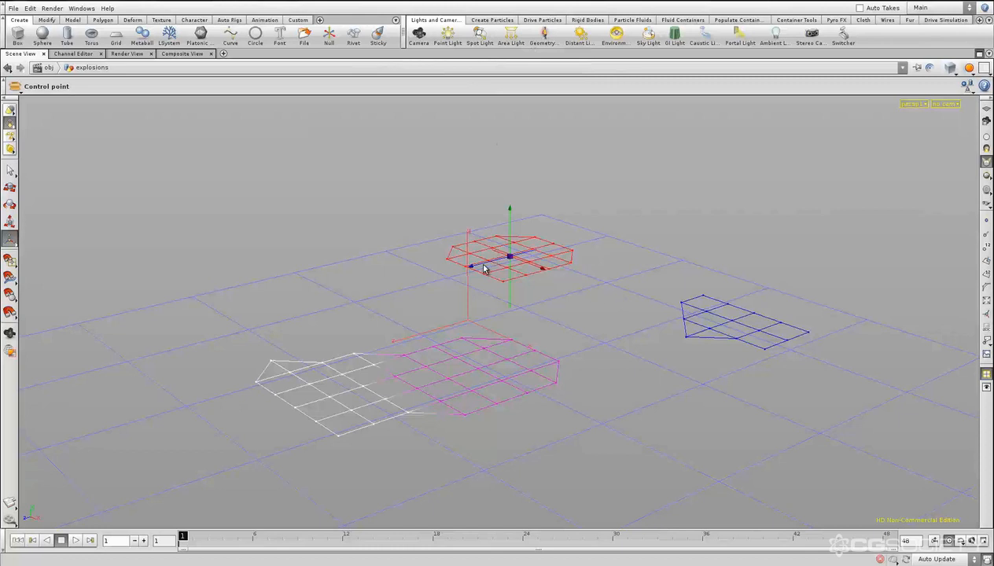
pyautogui.moveTo(482, 268); pyautogui.dragTo(587, 297)
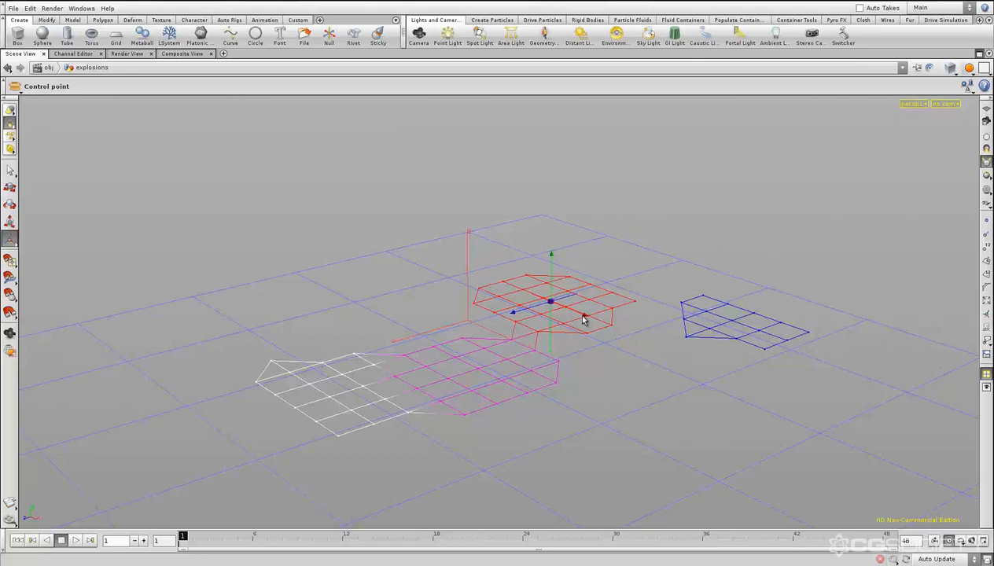
pyautogui.moveTo(576, 313)
pyautogui.mouseDown()
pyautogui.moveTo(514, 284)
pyautogui.moveTo(557, 304)
pyautogui.moveTo(498, 304)
pyautogui.moveTo(470, 290)
pyautogui.moveTo(527, 280)
pyautogui.moveTo(482, 299)
pyautogui.moveTo(505, 283)
pyautogui.moveTo(505, 302)
pyautogui.moveTo(567, 289)
pyautogui.moveTo(615, 316)
pyautogui.moveTo(572, 297)
pyautogui.mouseUp()
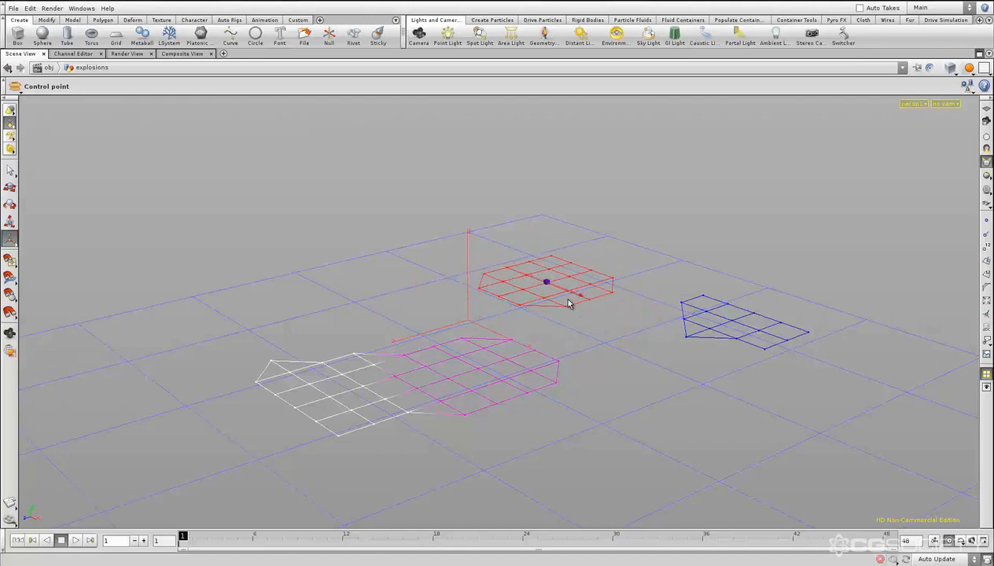
# - Play the simulation in the enlarged scene view and return to the first frame
pyautogui.click(75, 541)
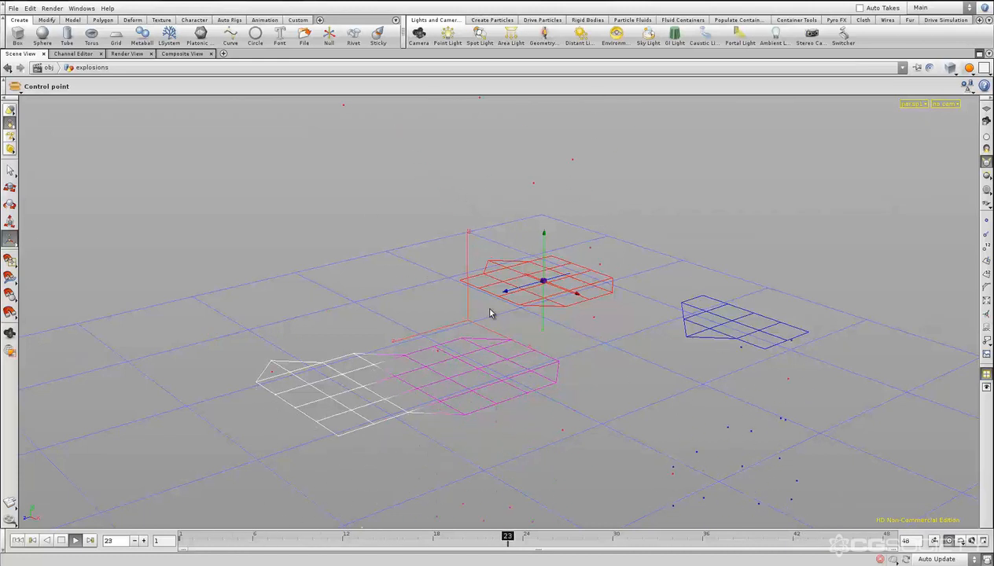
pyautogui.click(17, 540)
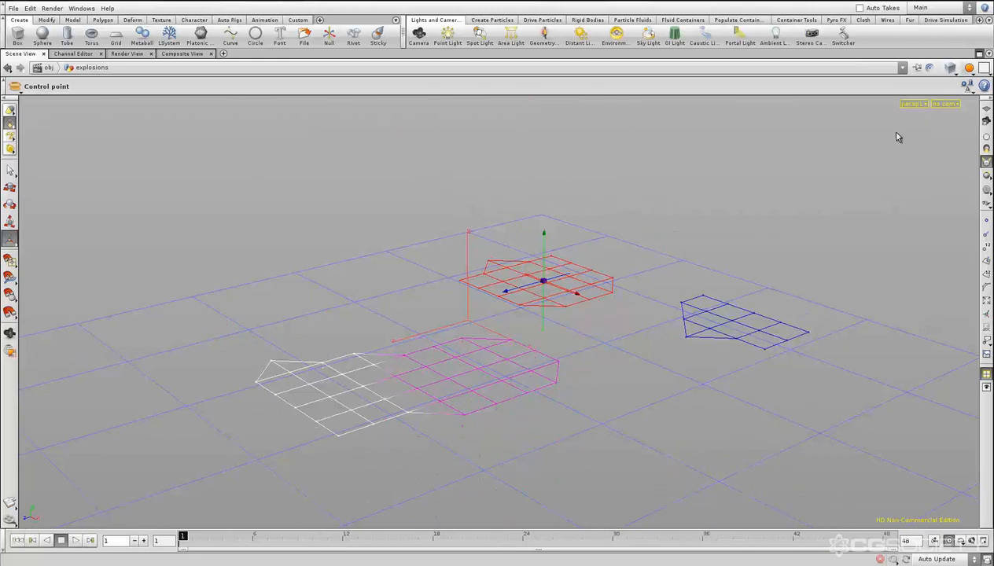
# - Restore the split layout, open the type properties of control_point1's asset and select its Explosion Intensity parameter
pyautogui.click(979, 54)
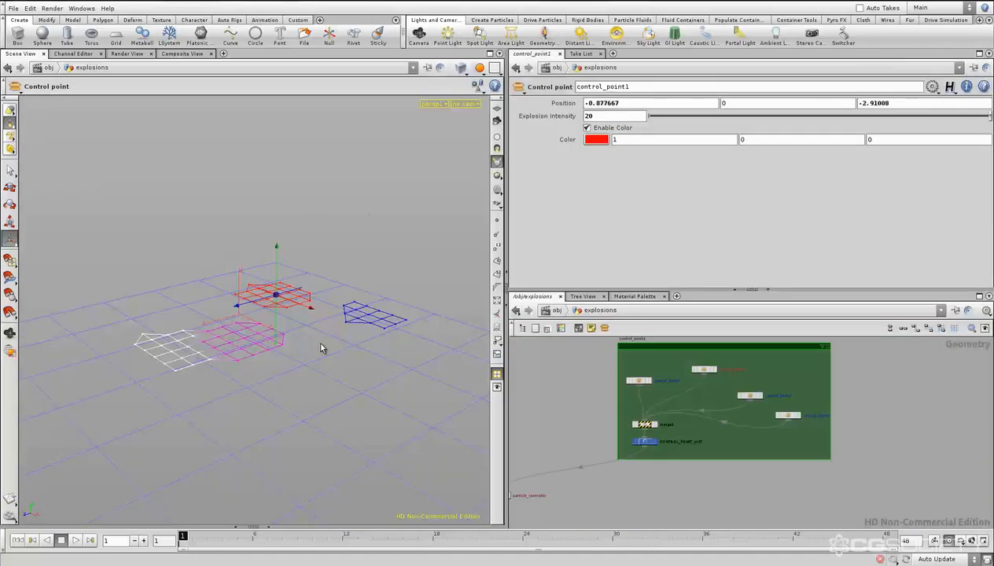
pyautogui.rightClick(705, 374)
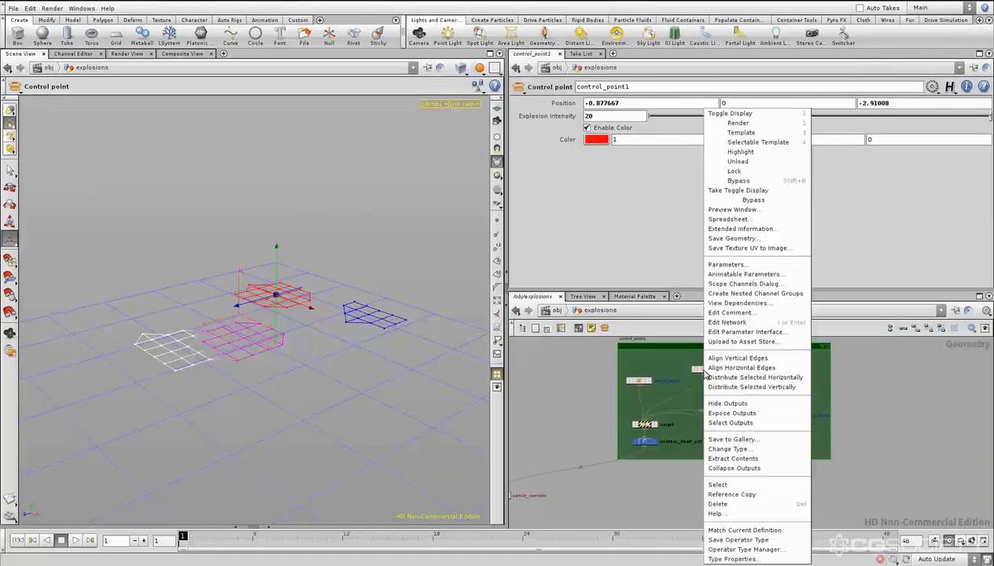
pyautogui.click(743, 553)
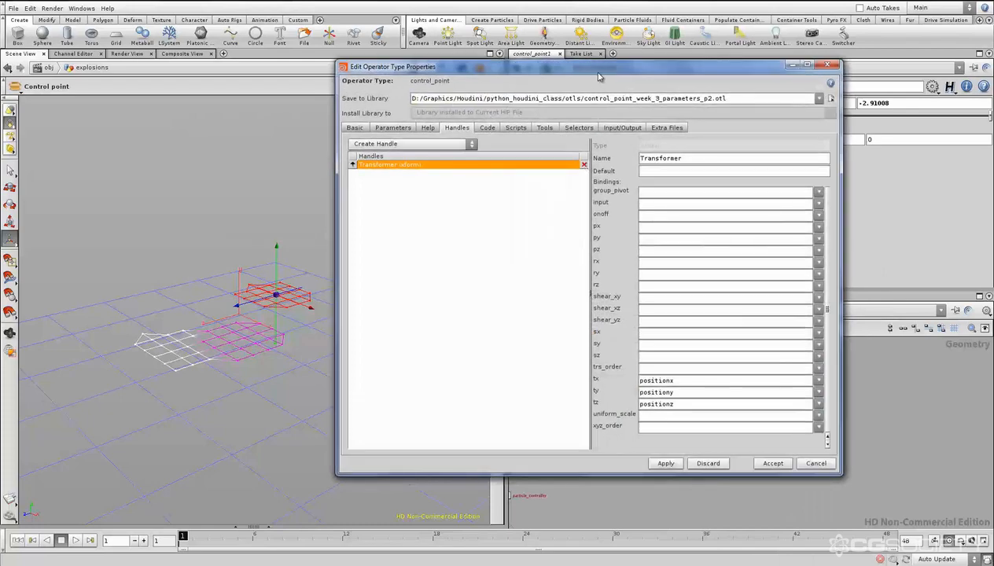
pyautogui.moveTo(544, 71); pyautogui.dragTo(696, 150)
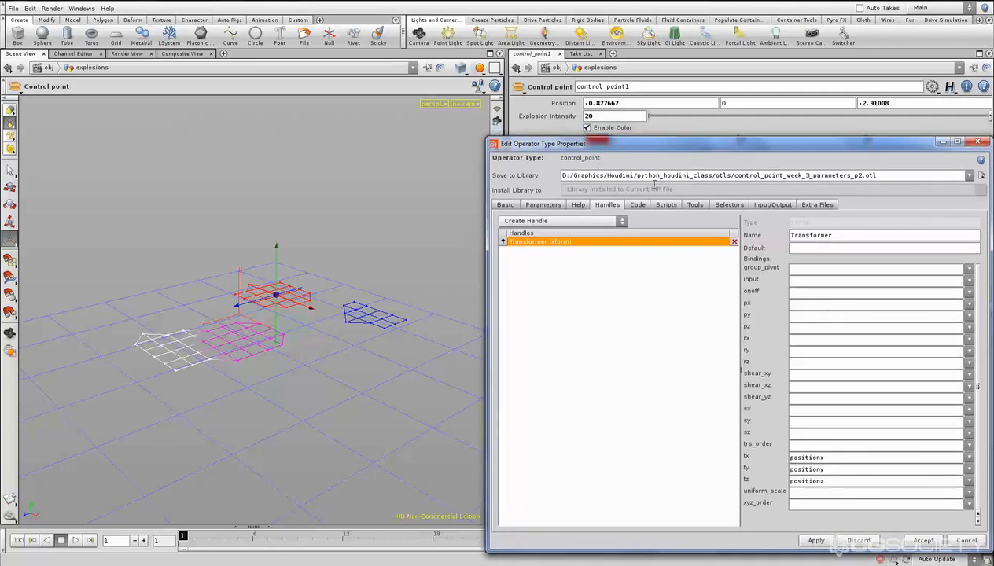
pyautogui.click(540, 205)
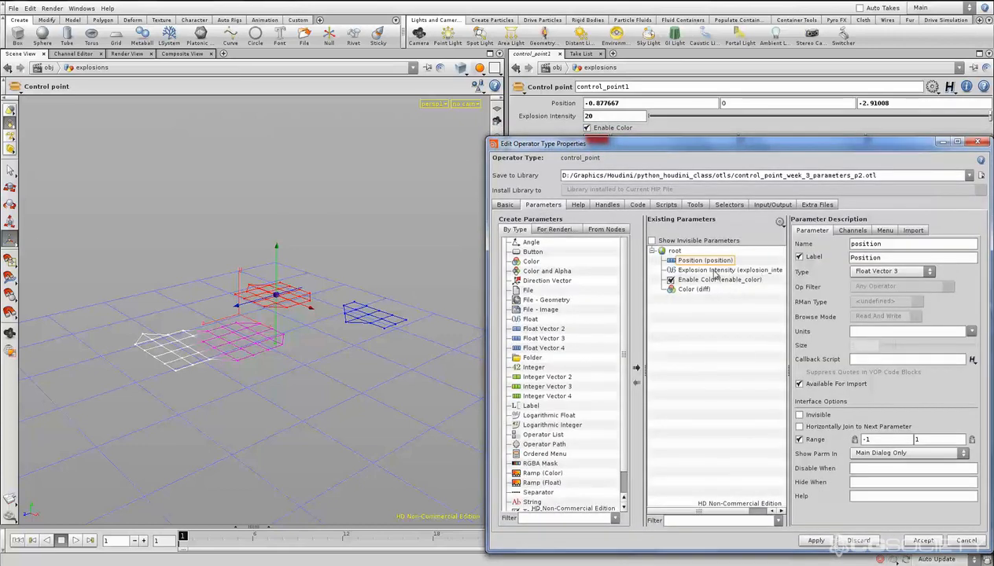
pyautogui.click(672, 271)
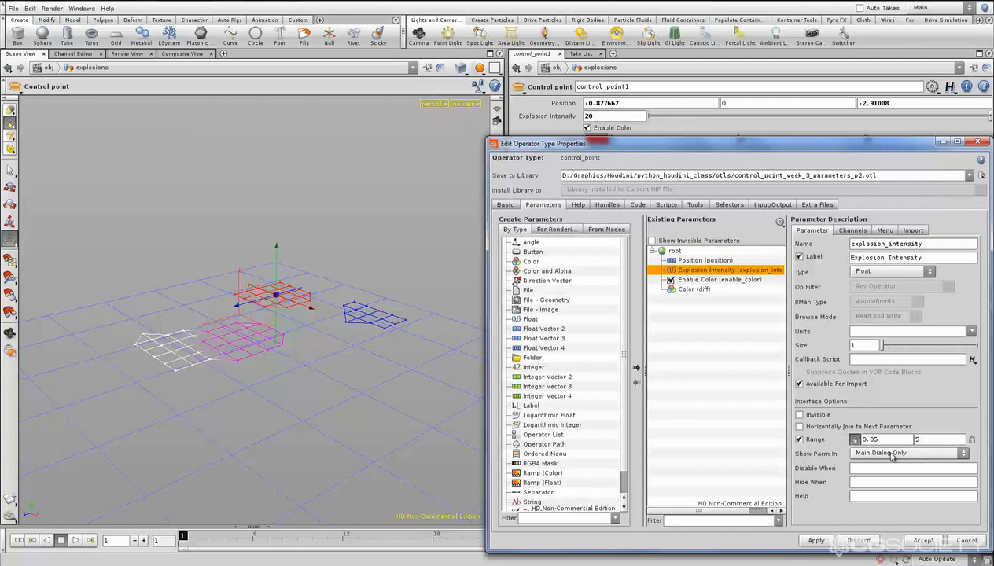
# - Make Explosion Intensity show in Main & Tool Dialogs + Toolbox and accept the asset changes
pyautogui.moveTo(747, 149); pyautogui.dragTo(264, 122)
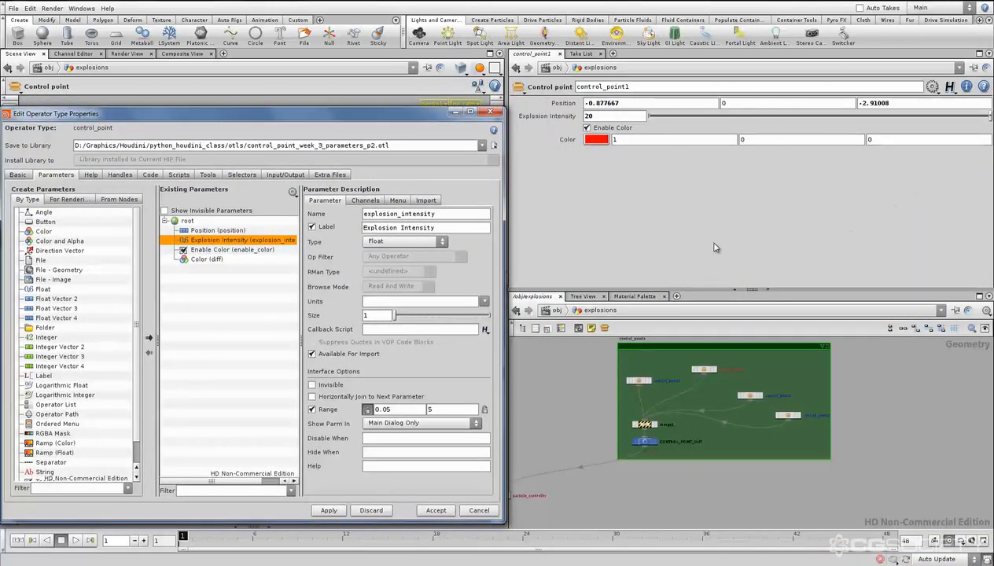
pyautogui.click(394, 423)
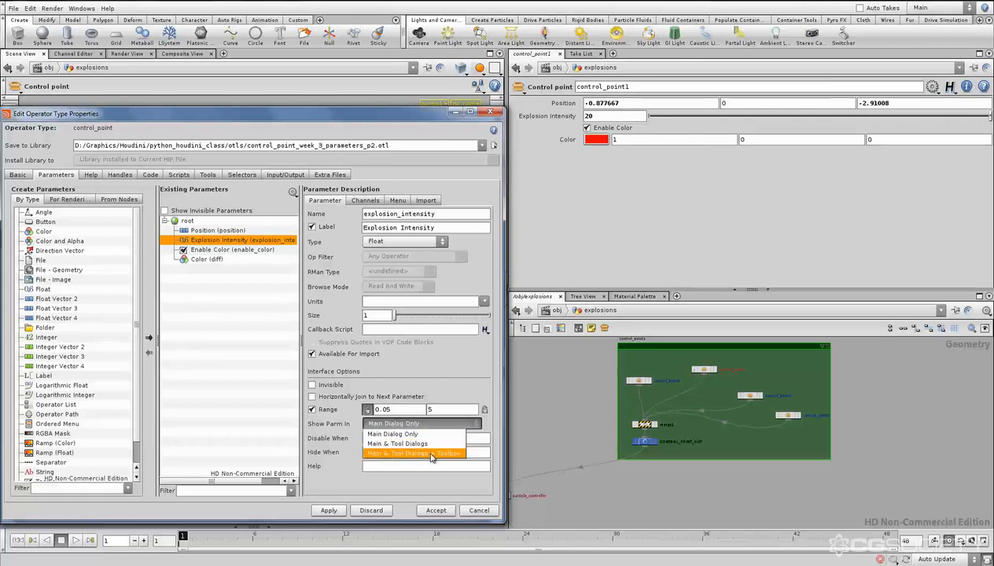
pyautogui.click(435, 454)
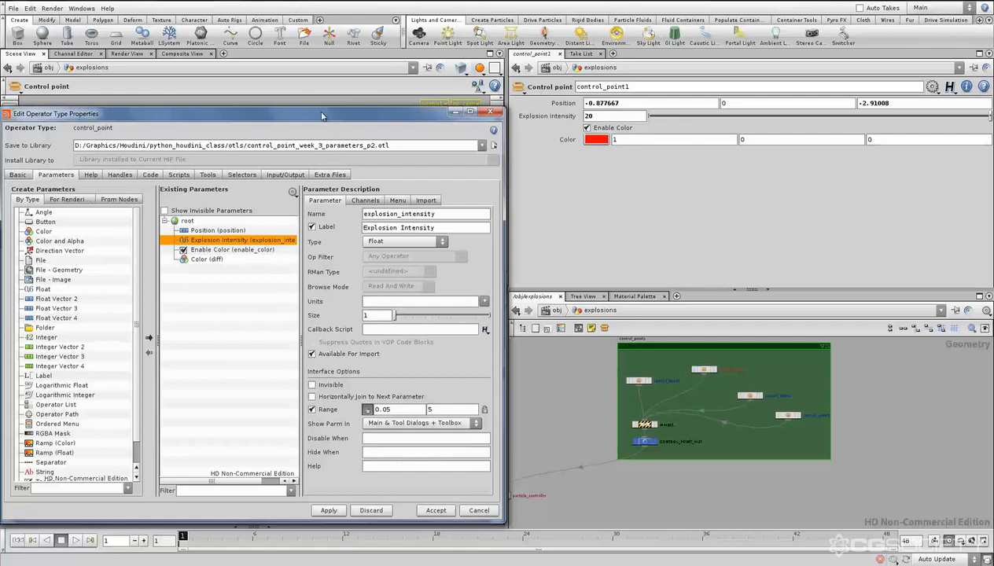
pyautogui.moveTo(322, 116); pyautogui.dragTo(717, 144)
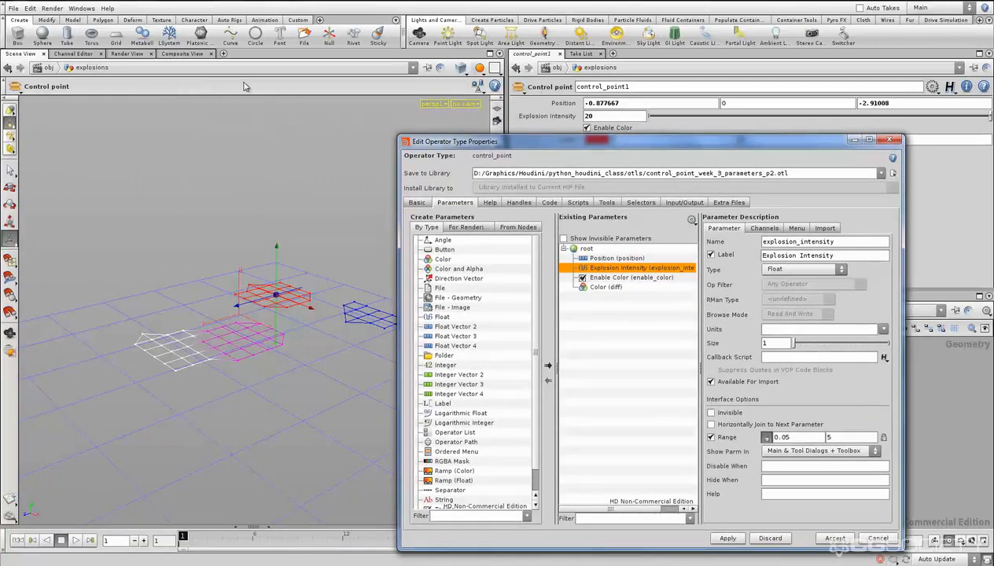
pyautogui.click(834, 539)
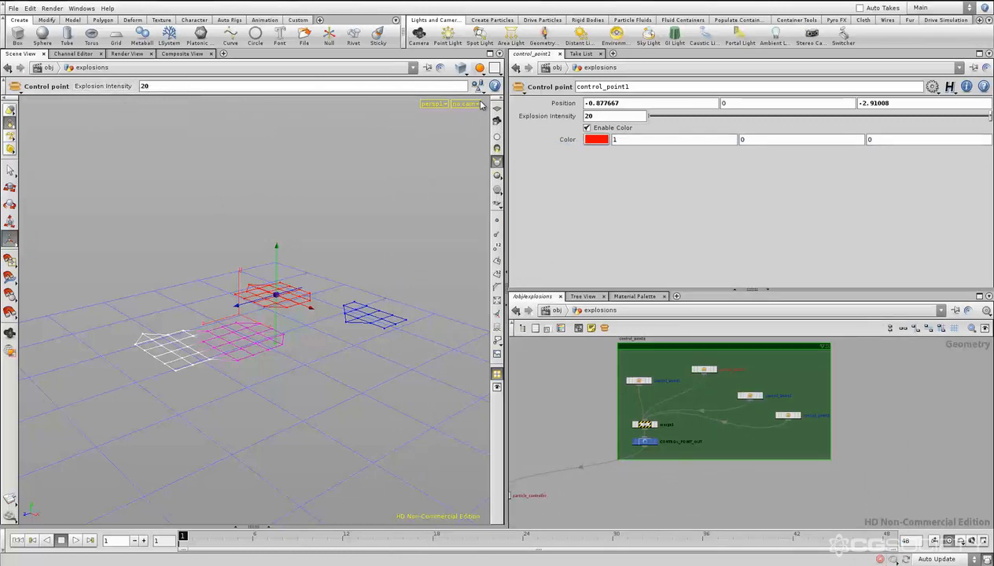
# - Maximize the scene view, move the red control point to about Z -3.44, and play the simulation before returning to the first frame
pyautogui.click(490, 54)
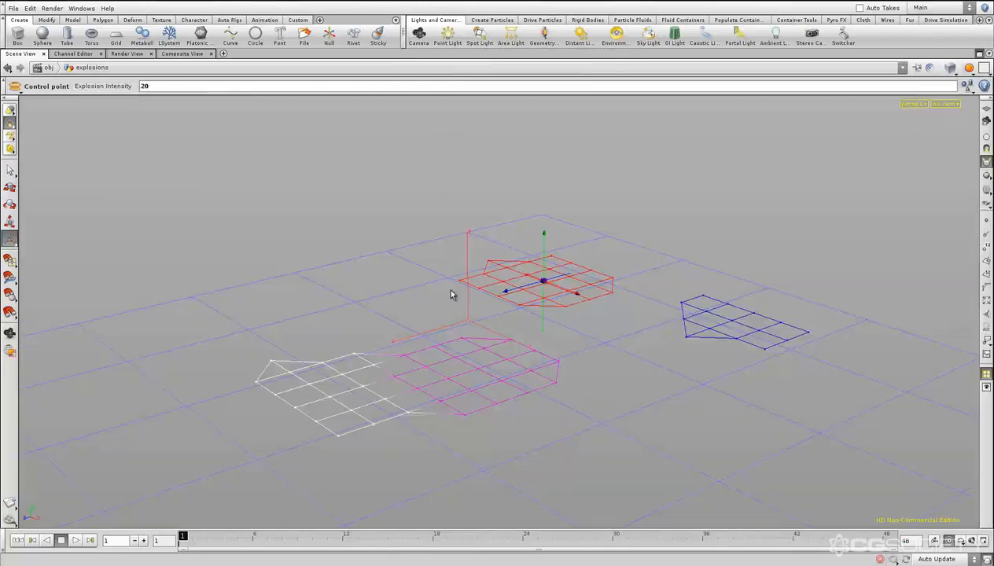
pyautogui.moveTo(511, 290); pyautogui.dragTo(531, 287)
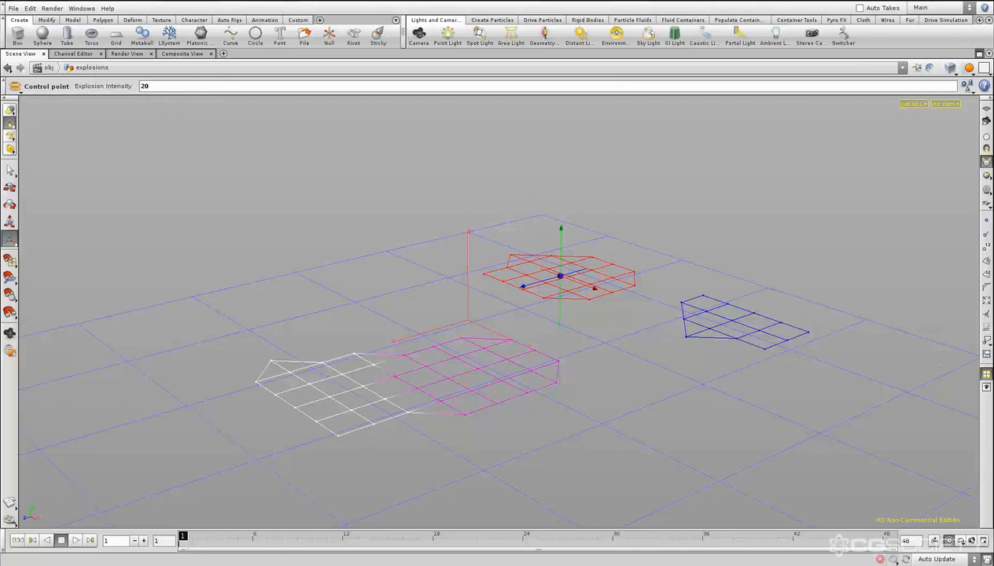
pyautogui.click(76, 540)
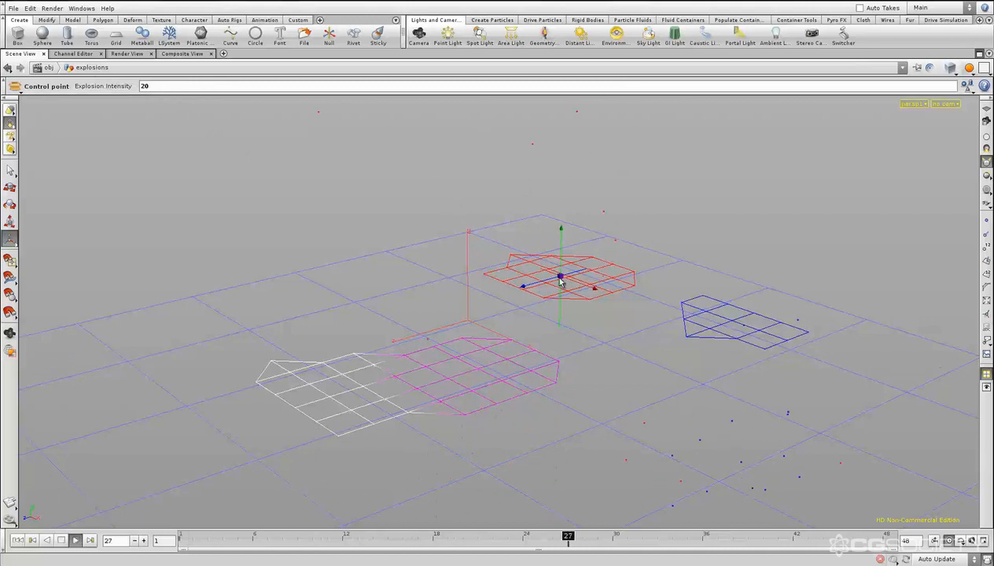
pyautogui.click(20, 540)
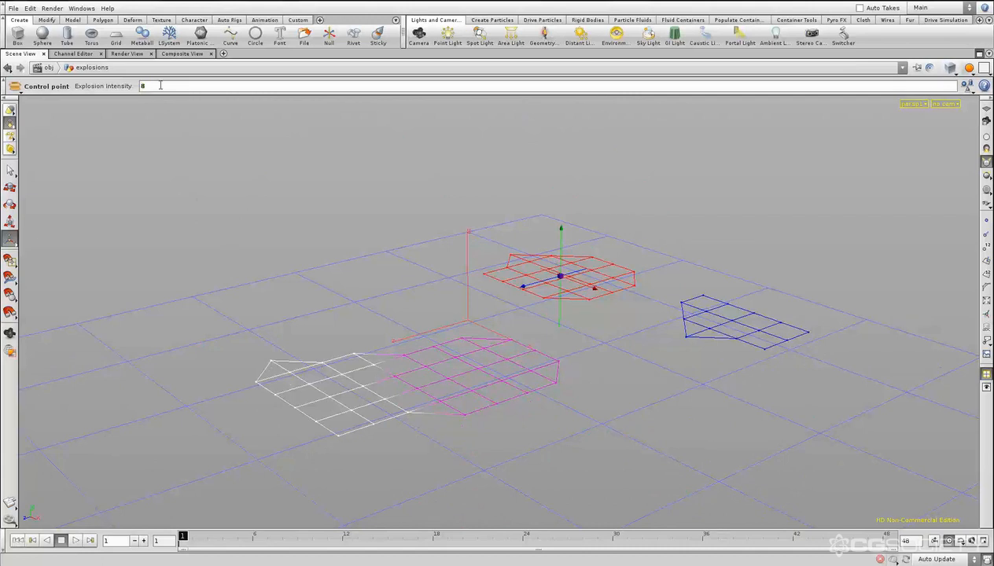
# - Play the simulation with an Explosion Intensity of 8, viewing the whole grid, and return to the first frame
pyautogui.click(76, 540)
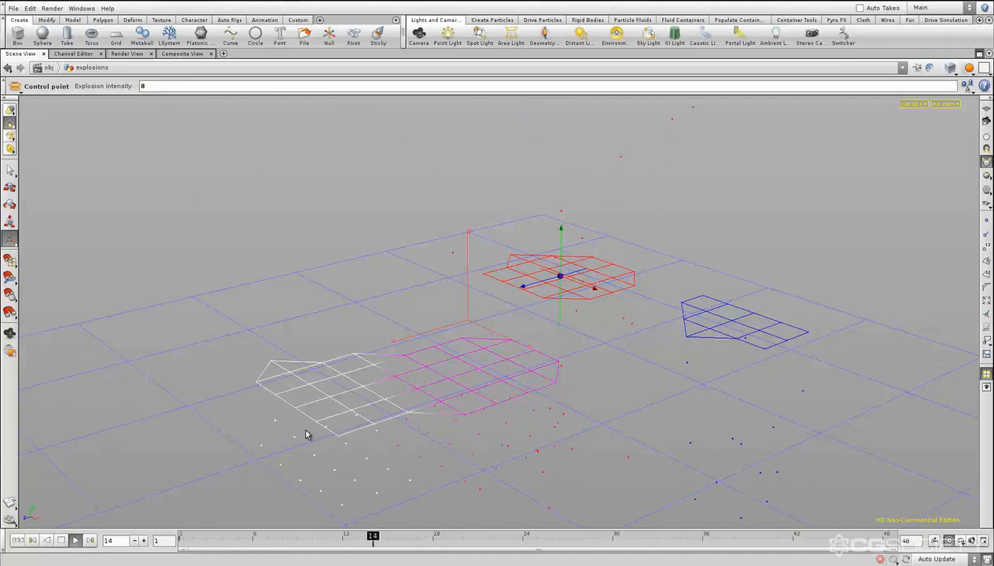
pyautogui.keyDown('alt'); pyautogui.rightClick(604, 300); pyautogui.keyUp('alt')
pyautogui.click(494, 291)
pyautogui.press('Escape')
pyautogui.scroll(-8, 600, 280)
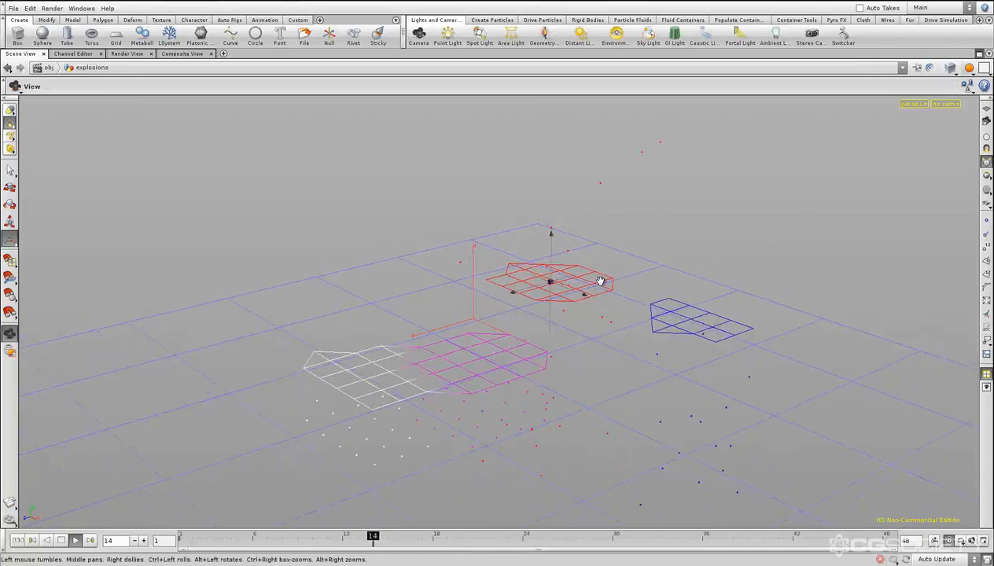
pyautogui.scroll(-2, 600, 280)
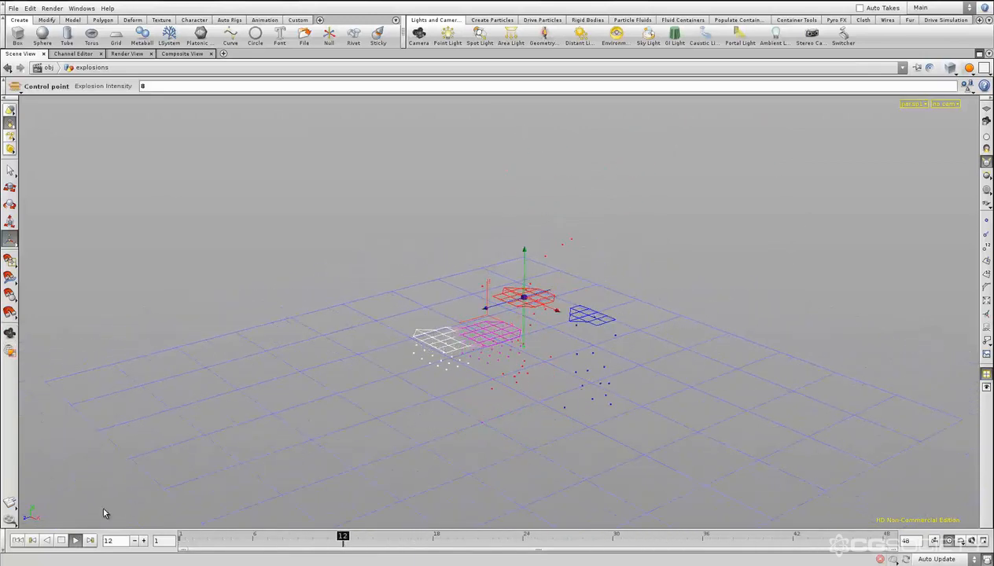
pyautogui.click(17, 541)
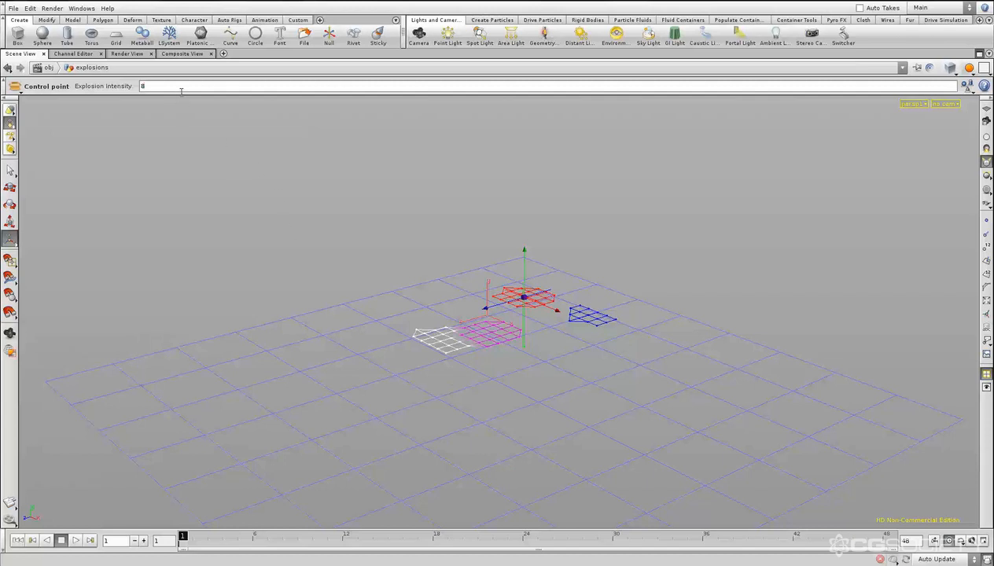
# - Play the simulation at an Explosion Intensity of 2, set it to 5 and replay, returning to the first frame each time
pyautogui.click(76, 540)
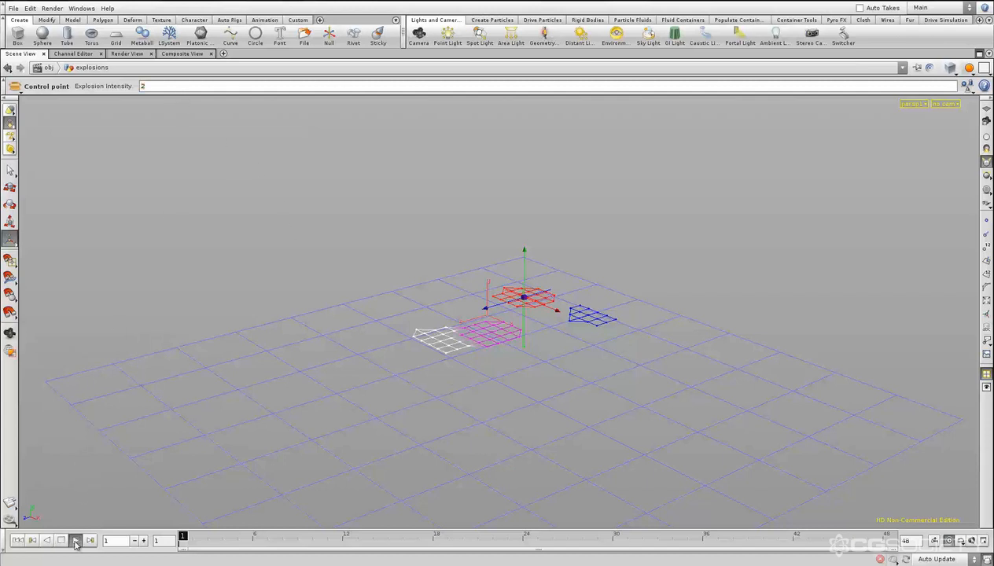
pyautogui.click(17, 541)
pyautogui.click(76, 540)
pyautogui.click(17, 541)
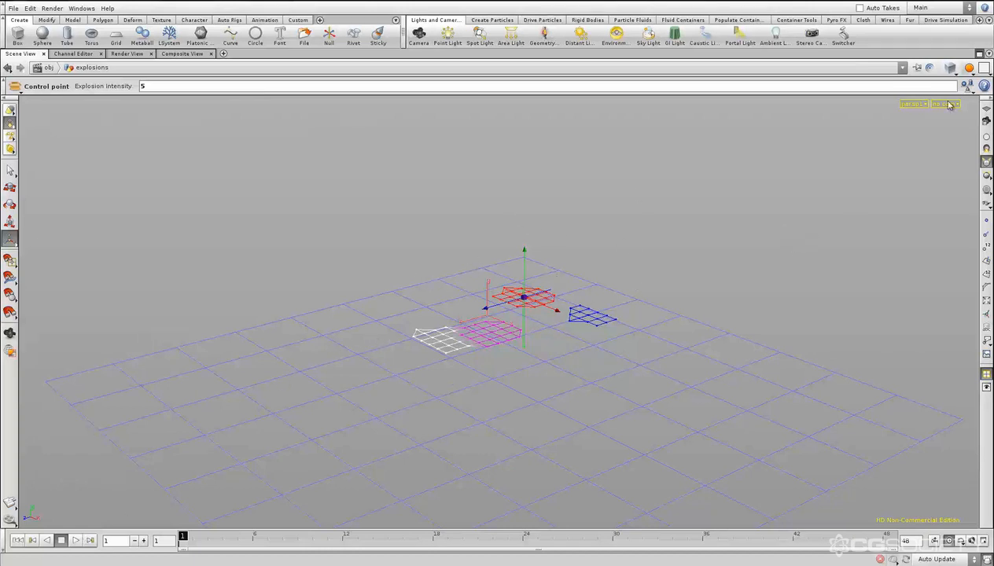
# - Reopen the control point asset's type properties in the split layout, add a Tabs folder above the Position parameter, and apply
pyautogui.click(978, 53)
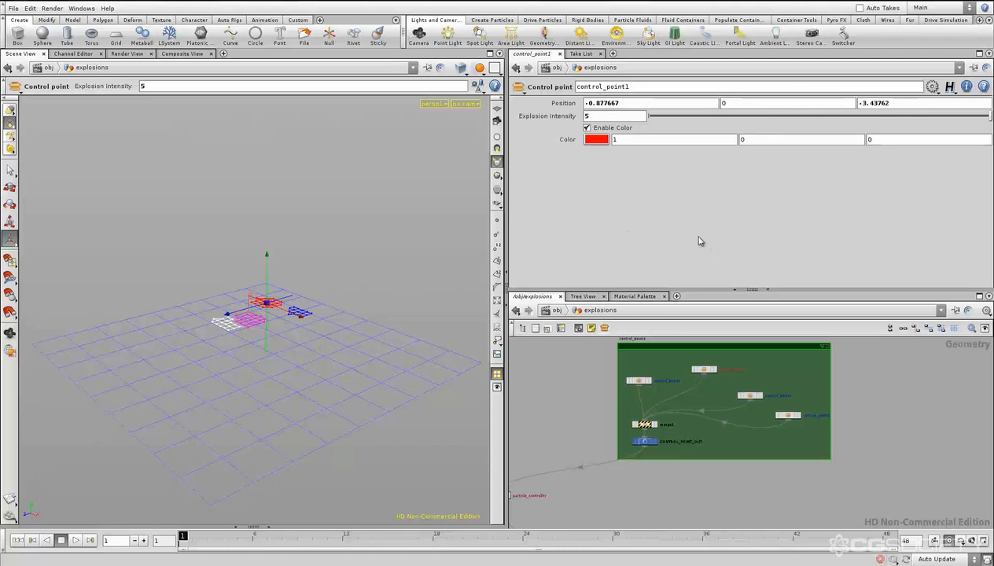
pyautogui.rightClick(700, 368)
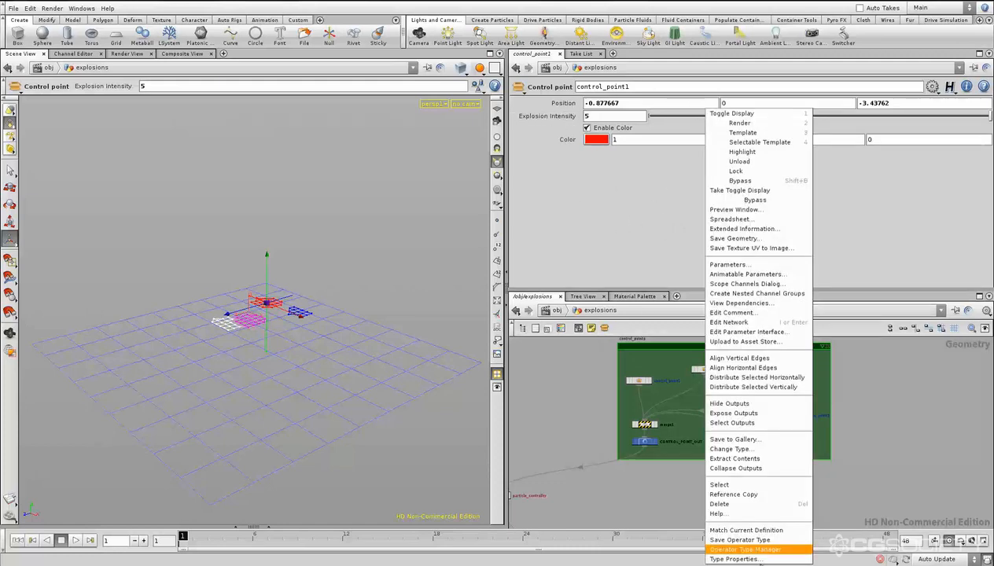
pyautogui.click(751, 560)
pyautogui.moveTo(605, 144); pyautogui.dragTo(211, 87)
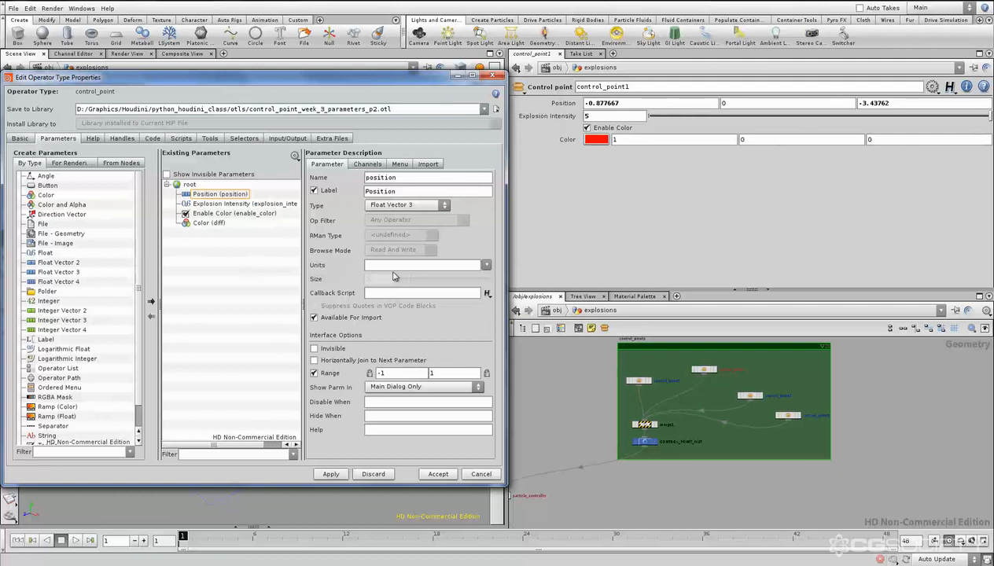
pyautogui.moveTo(46, 295); pyautogui.dragTo(237, 195)
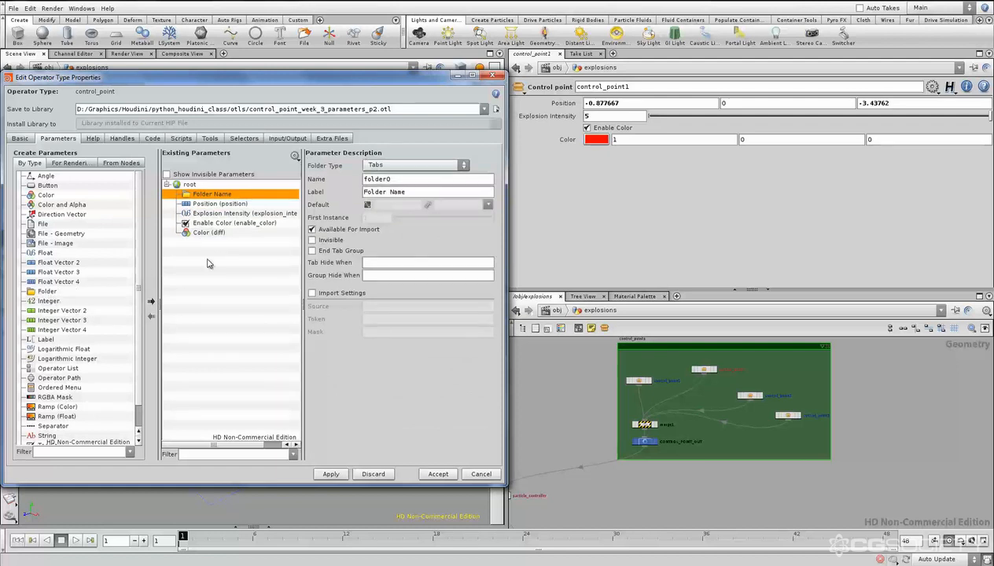
pyautogui.click(332, 475)
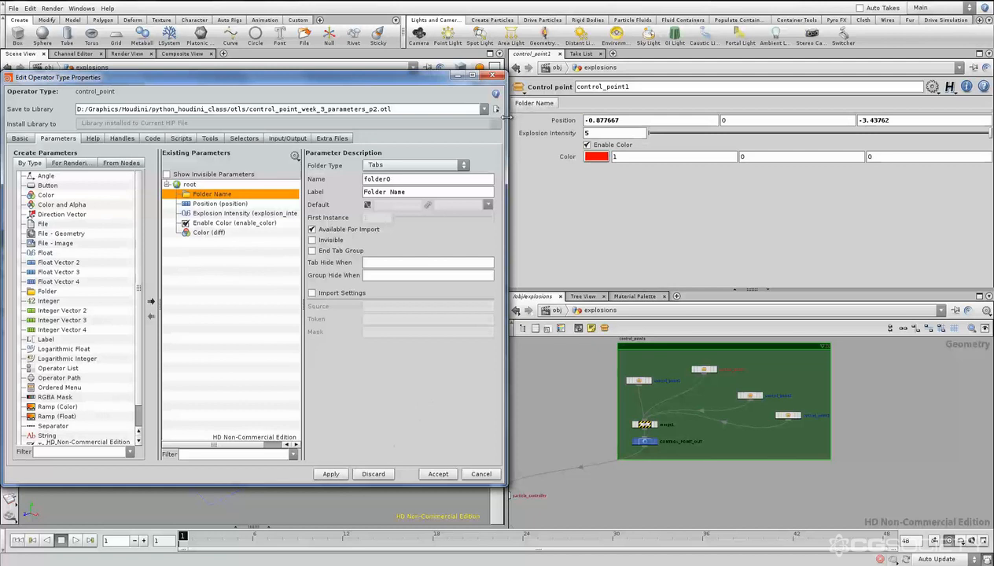
# - Add a second folder directly below the first one, above the Position parameter, and apply the change
pyautogui.moveTo(507, 117); pyautogui.dragTo(502, 117)
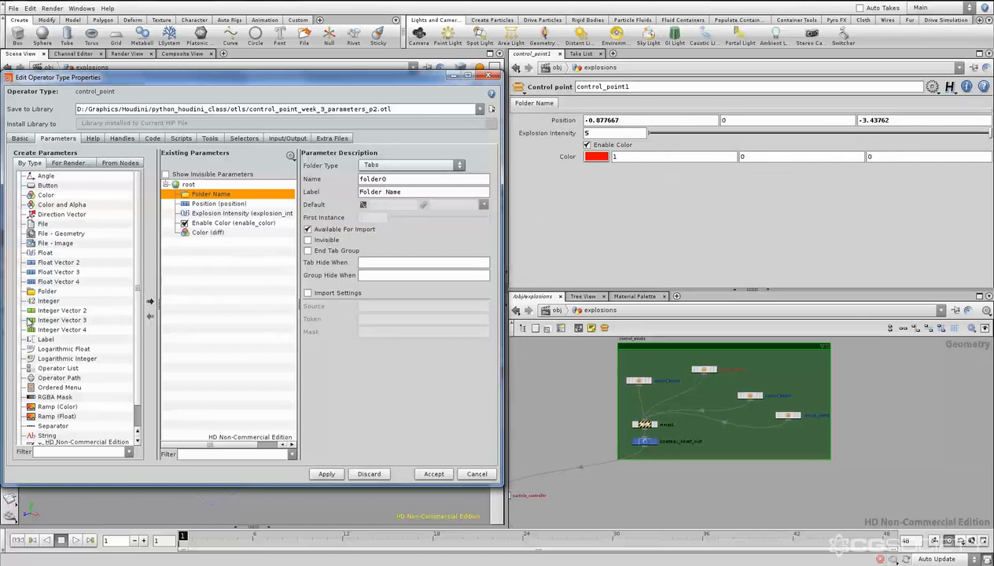
pyautogui.moveTo(49, 291); pyautogui.dragTo(221, 213)
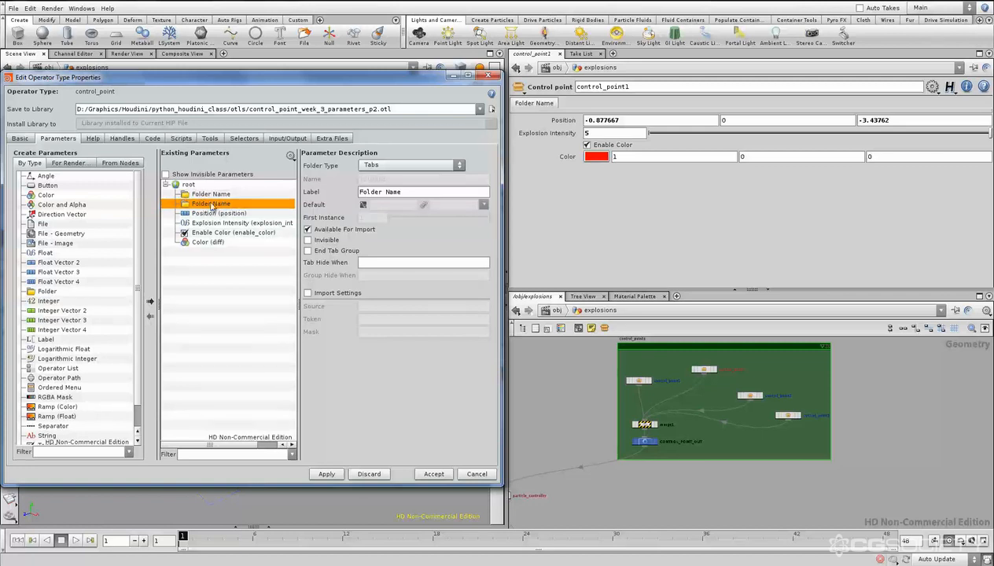
pyautogui.press('Up')
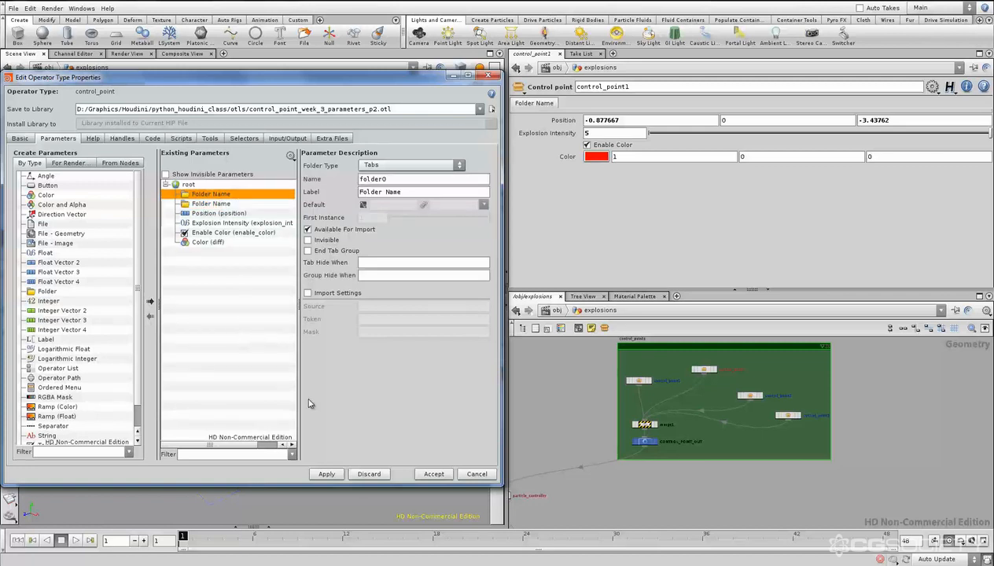
pyautogui.click(324, 474)
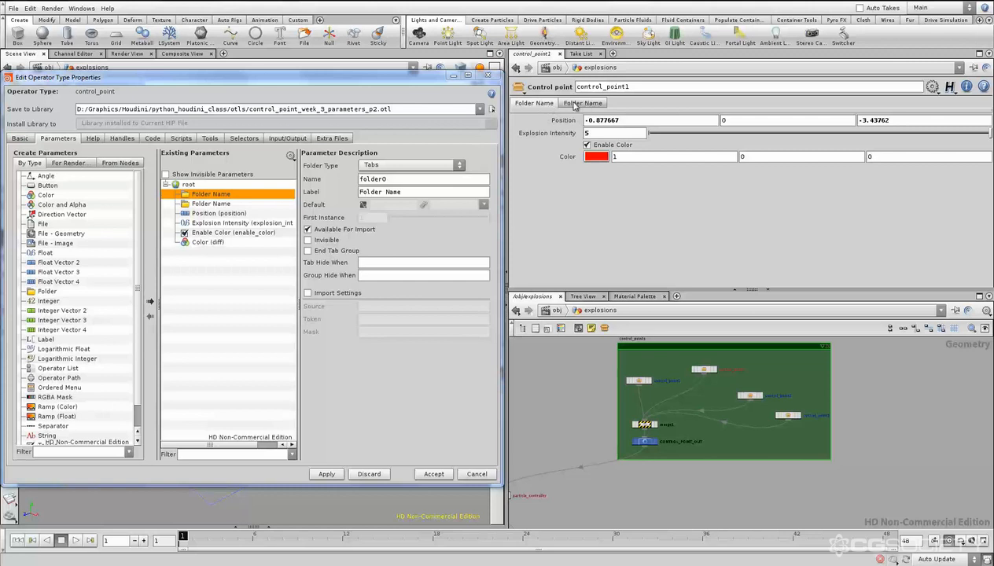
# - Try a third folder below the Color parameter, applying it, and delete that folder again and reapply
pyautogui.moveTo(47, 291); pyautogui.dragTo(191, 261)
pyautogui.click(326, 474)
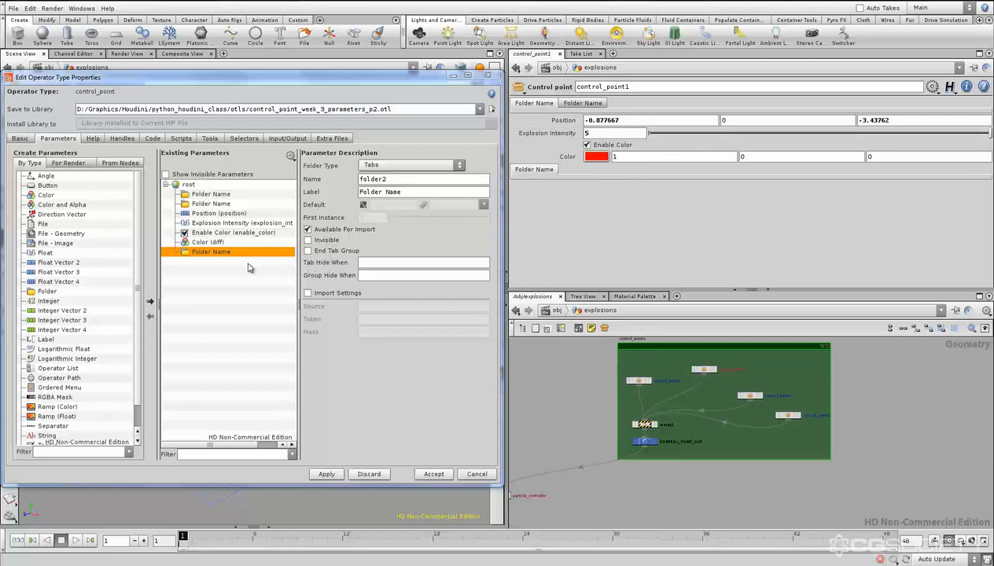
pyautogui.press('Delete')
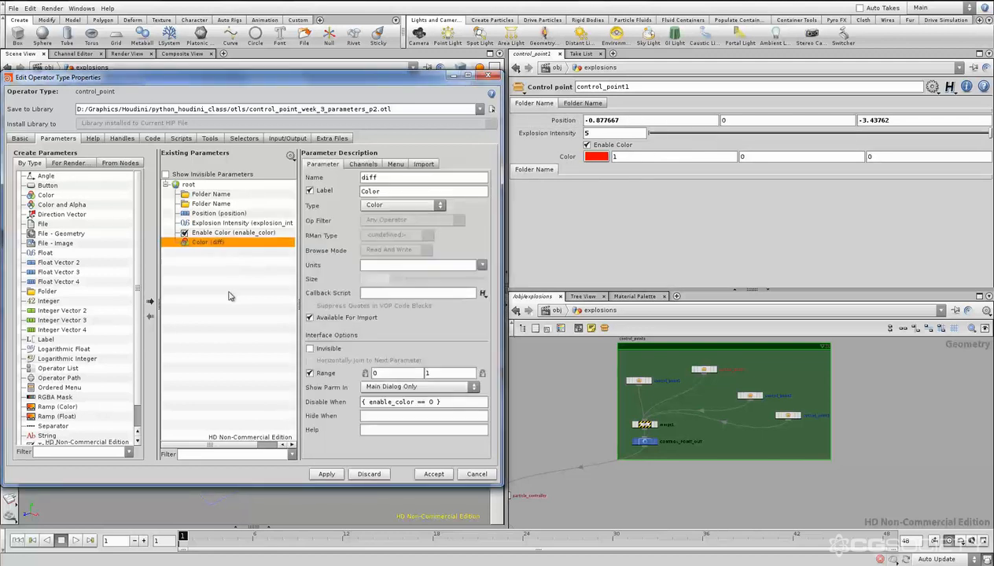
pyautogui.click(211, 194)
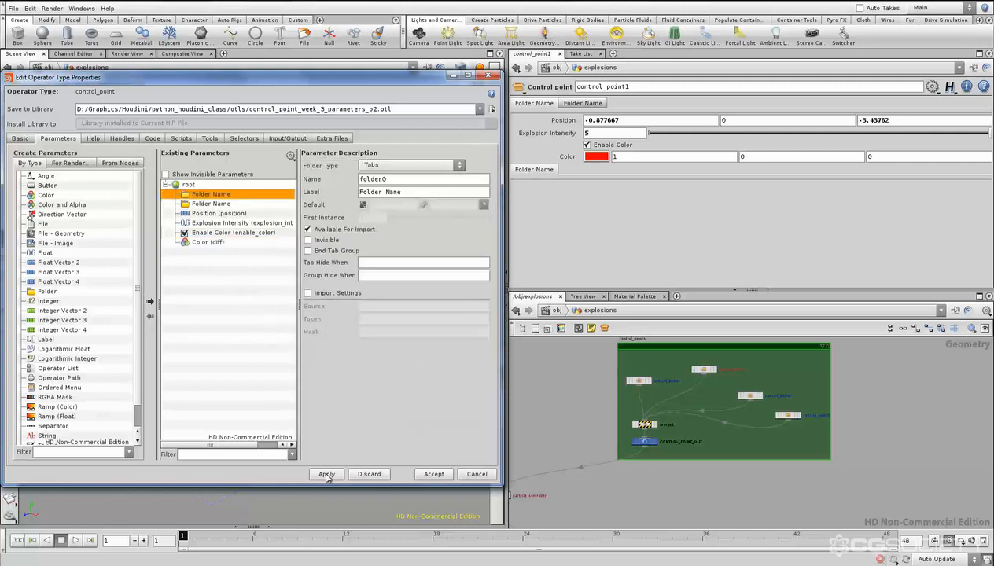
pyautogui.click(326, 473)
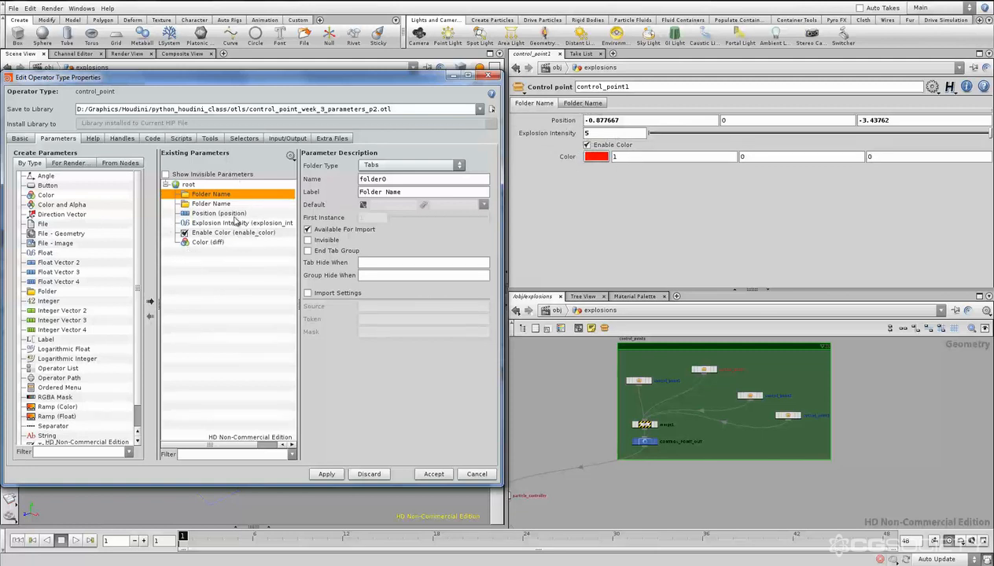
# - Move the Position and Explosion Intensity parameters together into the first folder
pyautogui.click(231, 214)
pyautogui.keyDown('ctrl'); pyautogui.click(191, 224); pyautogui.keyUp('ctrl')
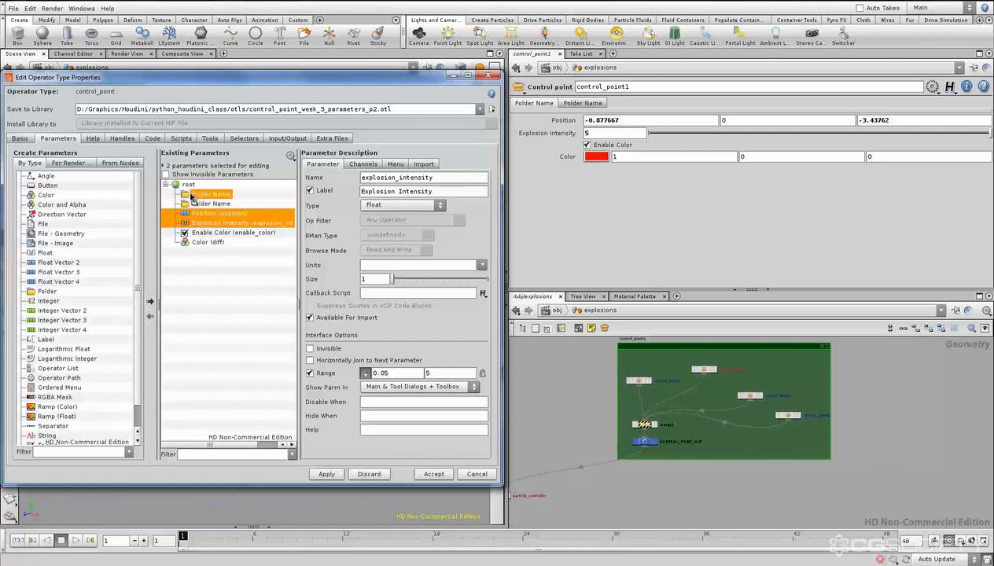
pyautogui.keyDown('ctrl'); pyautogui.click(189, 195); pyautogui.keyUp('ctrl')
pyautogui.moveTo(187, 195); pyautogui.dragTo(196, 196)
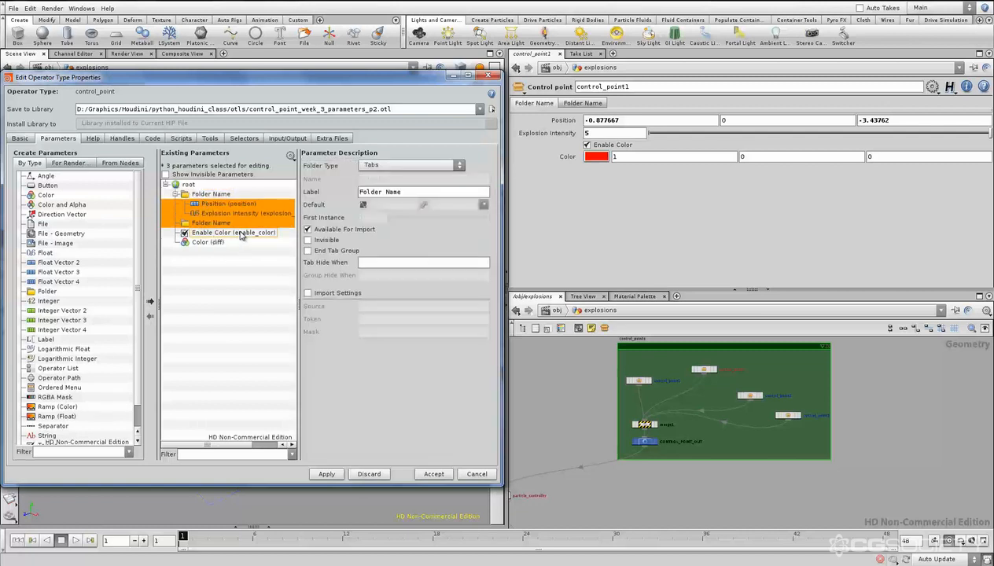
# - Move the Enable Color and Color parameters into the second folder, apply, and check both folders on the control point node
pyautogui.click(215, 233)
pyautogui.keyDown('shift'); pyautogui.click(214, 243); pyautogui.keyUp('shift')
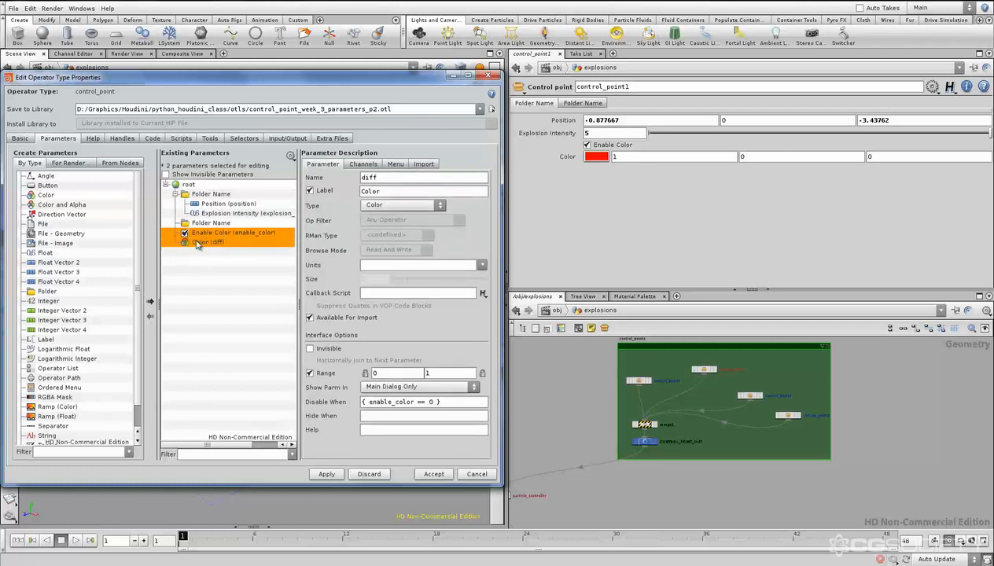
pyautogui.moveTo(204, 235); pyautogui.dragTo(207, 225)
pyautogui.click(214, 288)
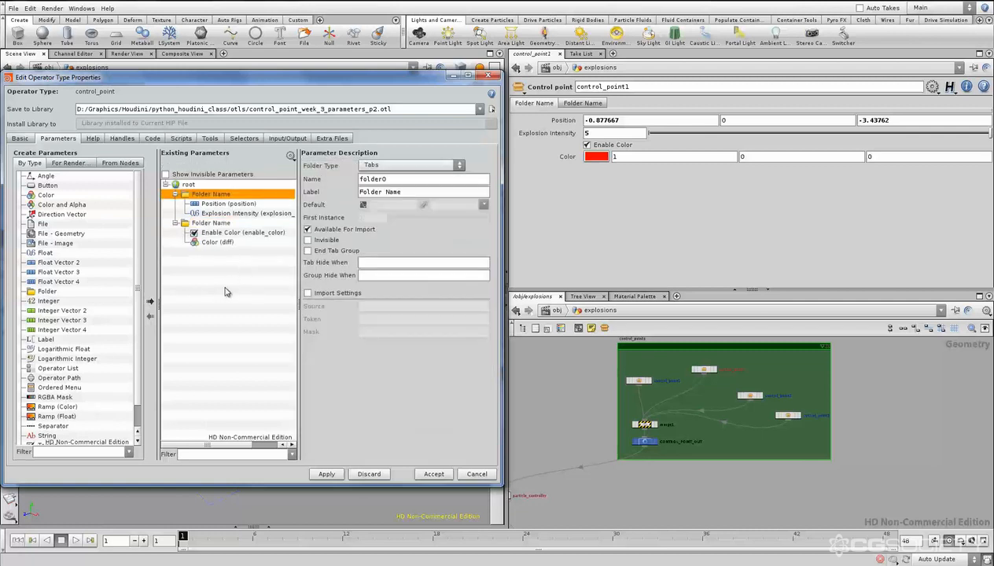
pyautogui.click(326, 475)
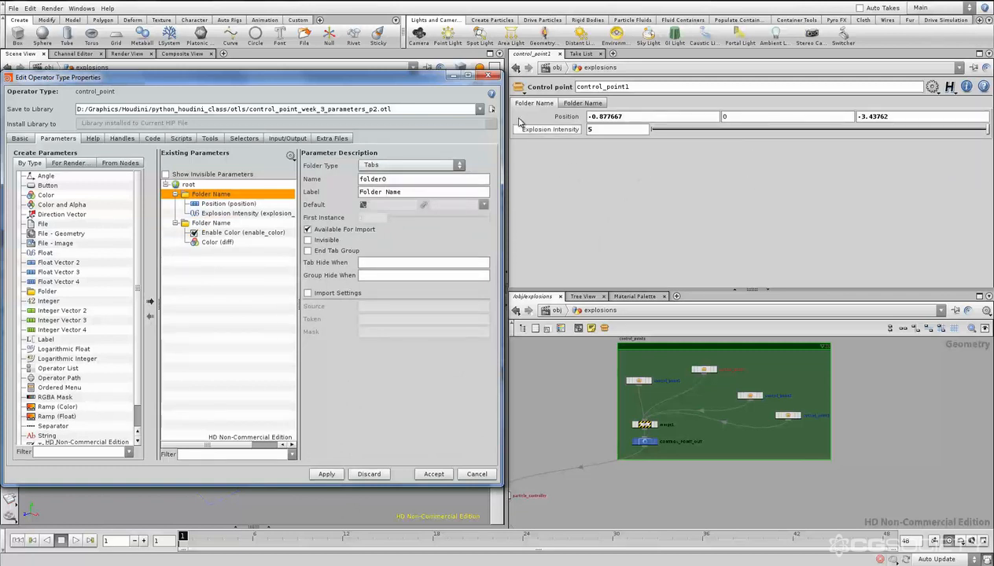
pyautogui.click(578, 103)
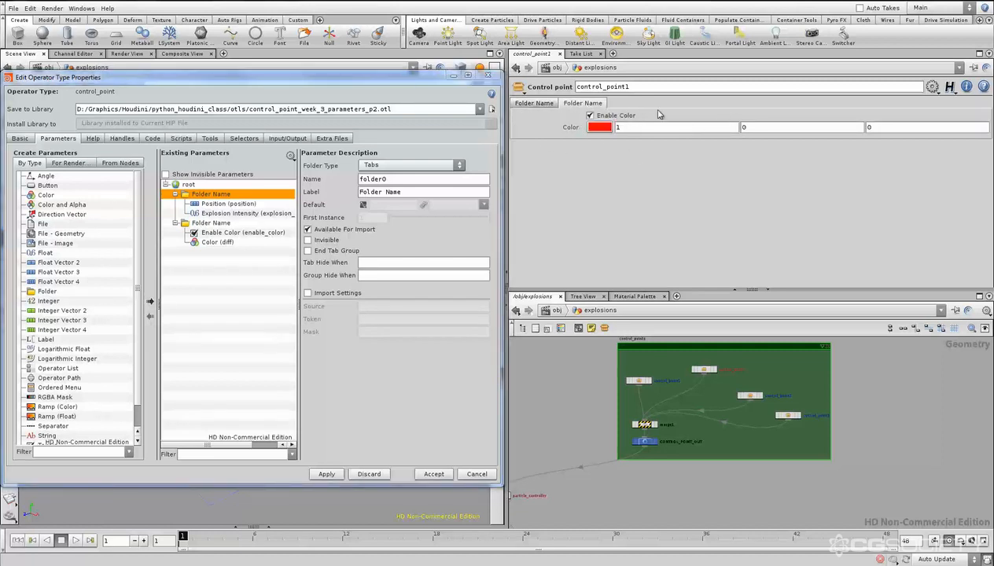
pyautogui.click(534, 103)
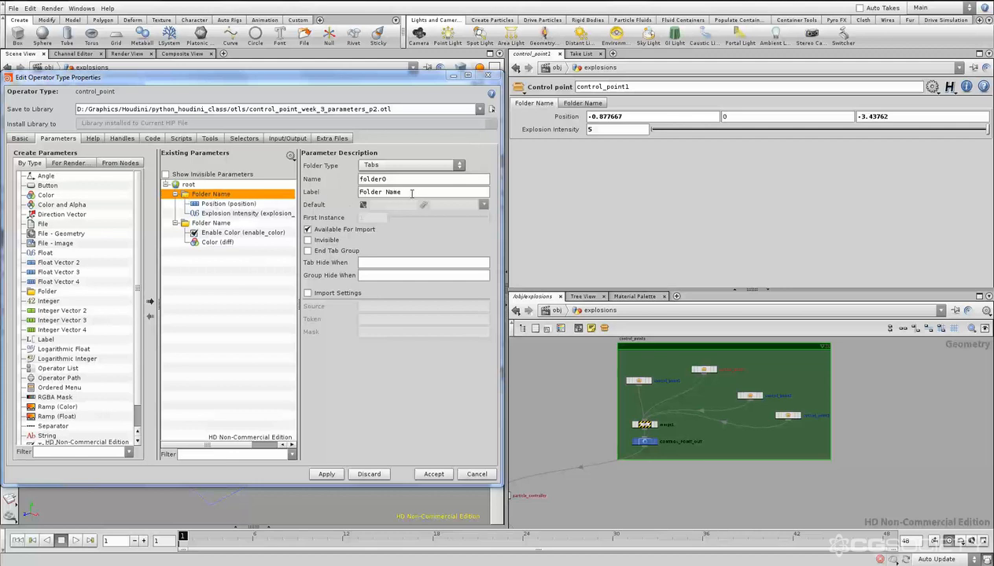
# - Change the label of the first folder, holding Position and Explosion Intensity, to "Explosion Settings"
pyautogui.moveTo(411, 194); pyautogui.dragTo(357, 193)
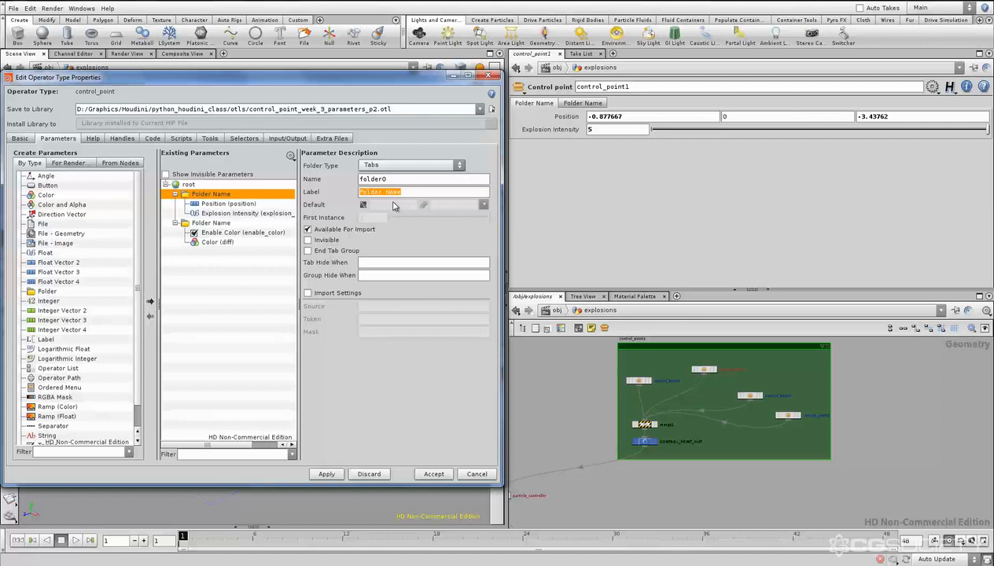
pyautogui.write('Explosion Settings')
pyautogui.press('Return')
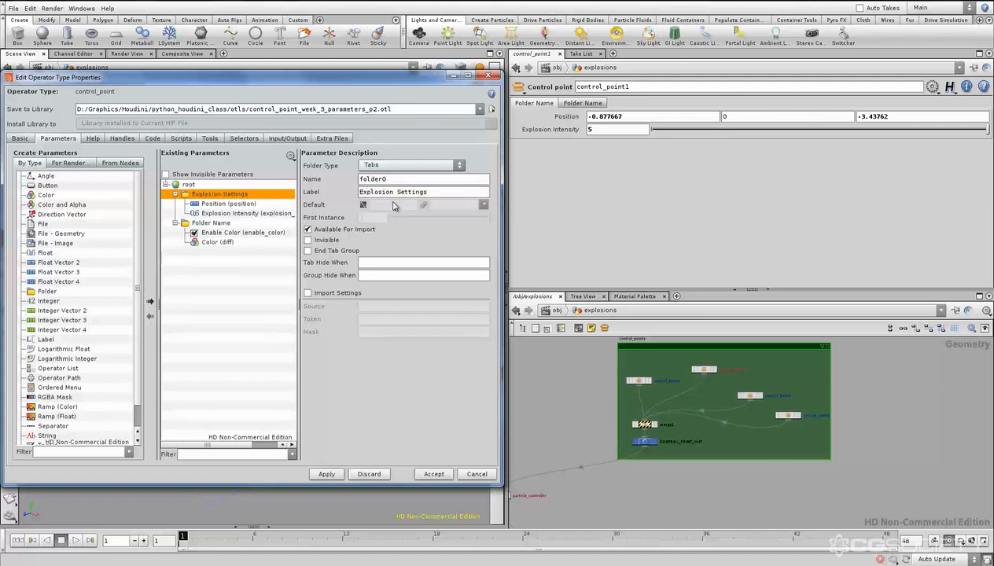
# - Label the second folder, holding the color parameters, "Color" and apply the changes to the asset
pyautogui.click(236, 223)
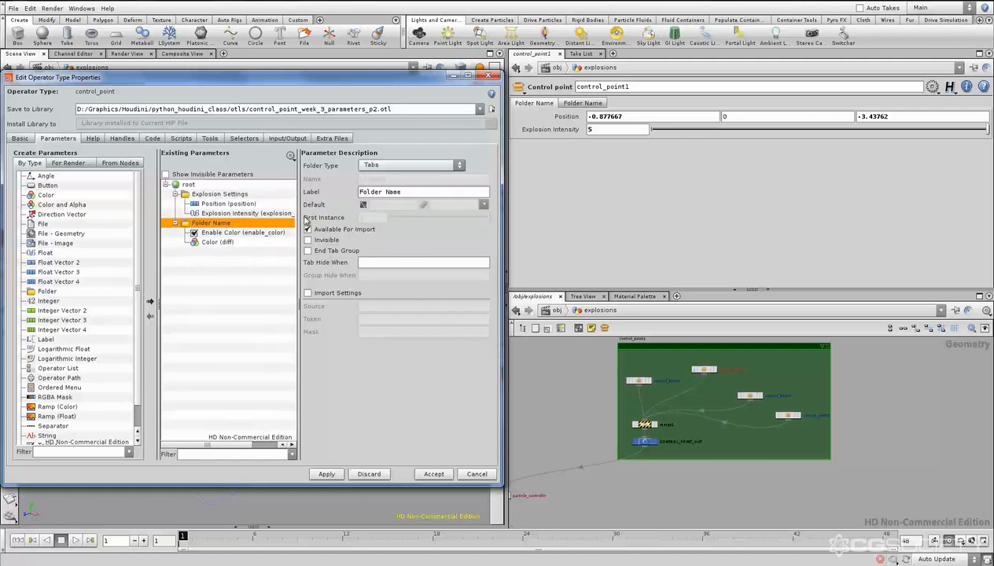
pyautogui.click(418, 192)
pyautogui.write('Color')
pyautogui.click(327, 474)
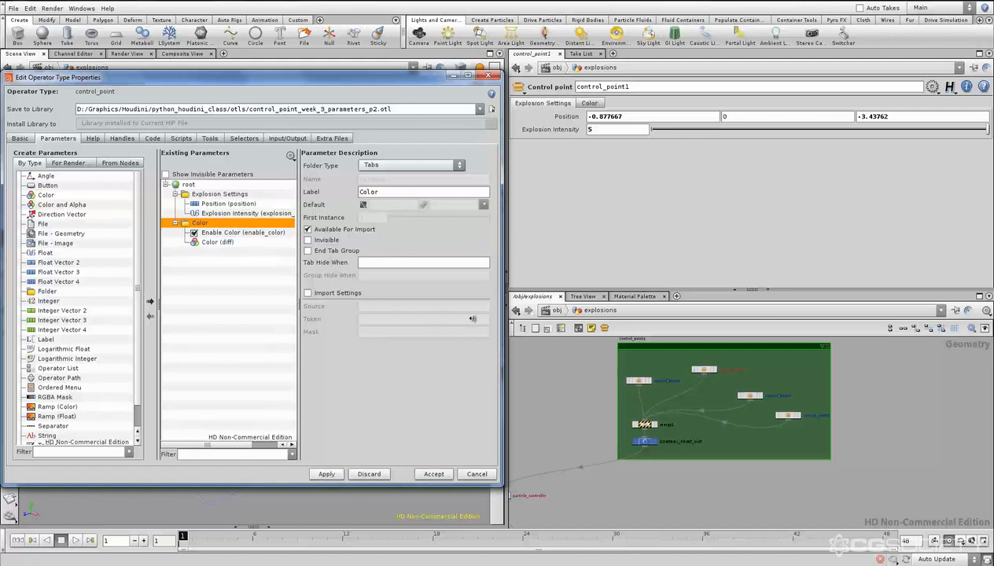
# - Examine the control point node's parameters by switching repeatedly between its Color and Explosion Settings folders
pyautogui.click(586, 104)
pyautogui.click(540, 102)
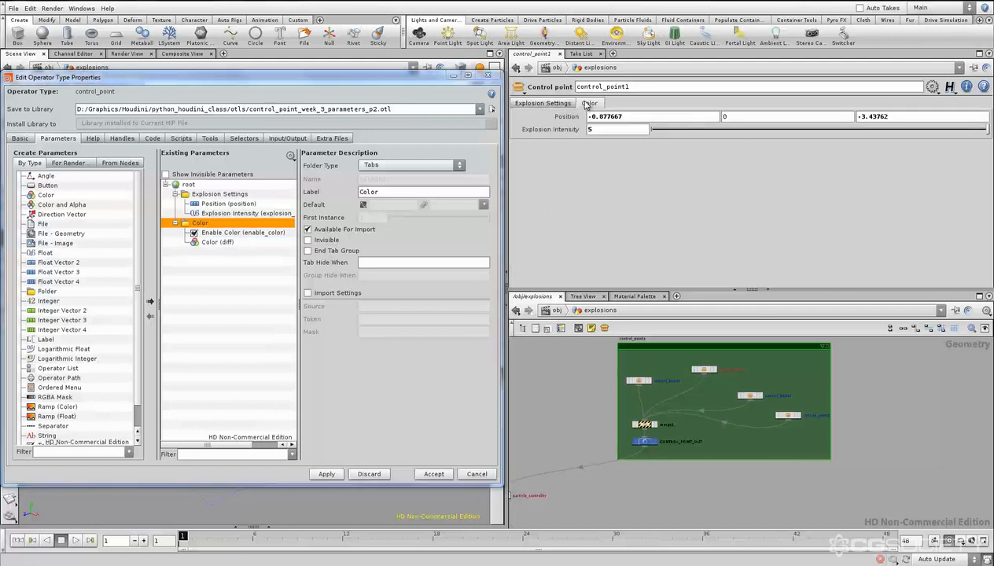
pyautogui.click(587, 104)
pyautogui.click(542, 103)
pyautogui.click(589, 104)
pyautogui.click(542, 103)
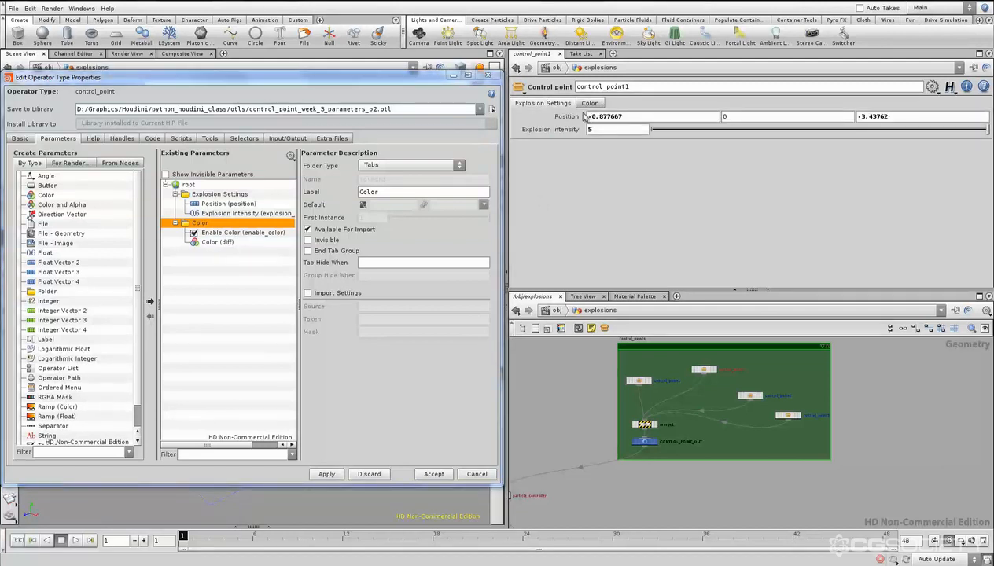